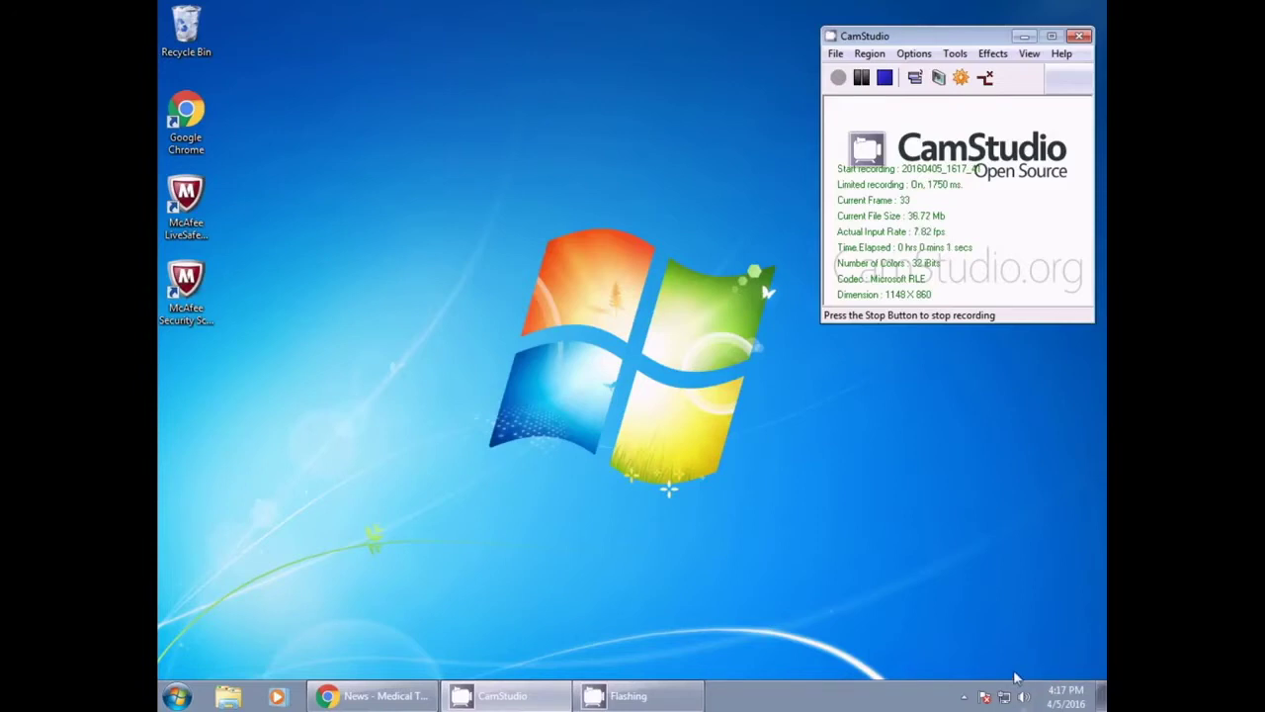
- Open McAfee LiveSafe – Internet Security and go to its Virus and Spyware Protection options
{"action": "left_click", "coordinate": [965, 695]}
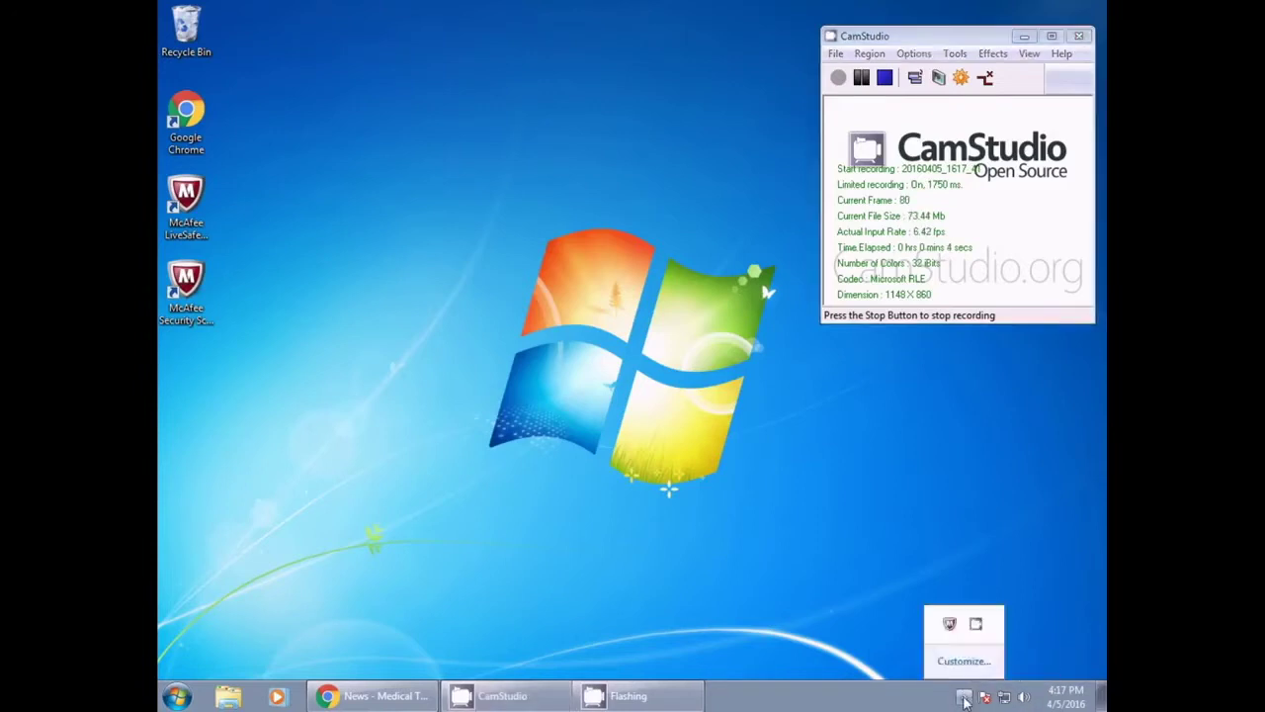
{"action": "right_click", "coordinate": [950, 627]}
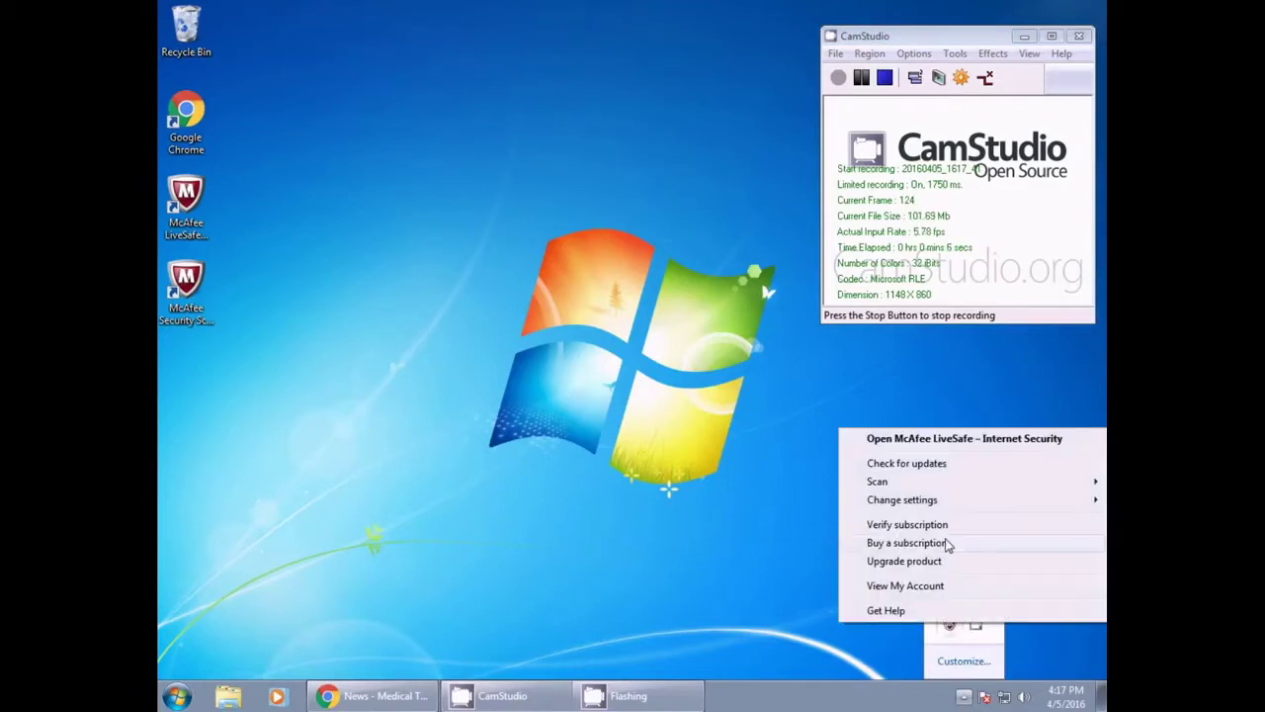
{"action": "left_click", "coordinate": [924, 440]}
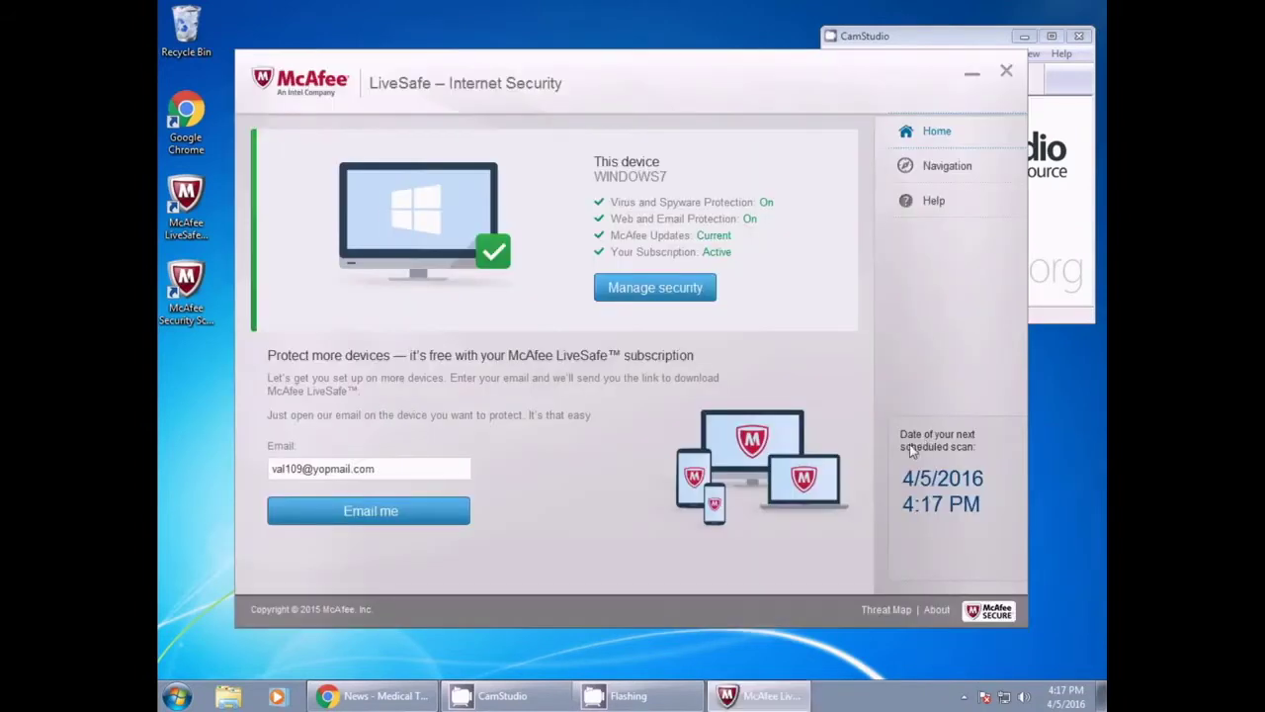
{"action": "left_click", "coordinate": [689, 288]}
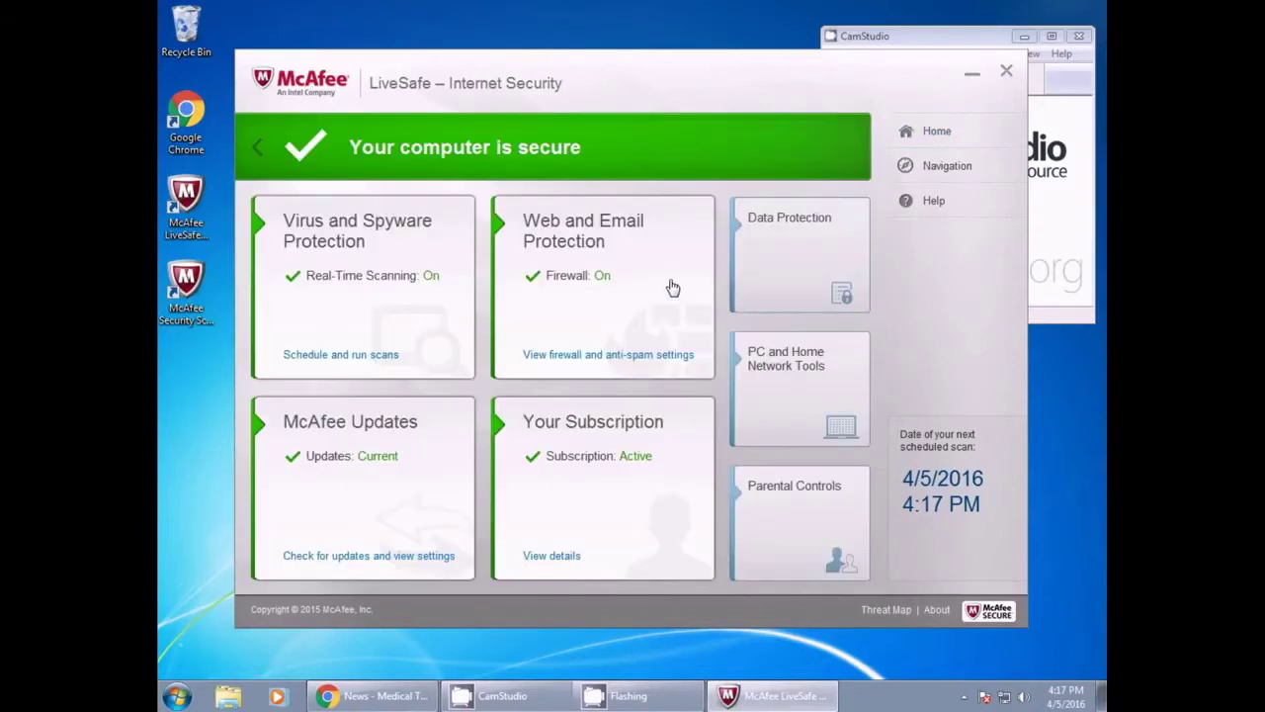
{"action": "left_click", "coordinate": [347, 355]}
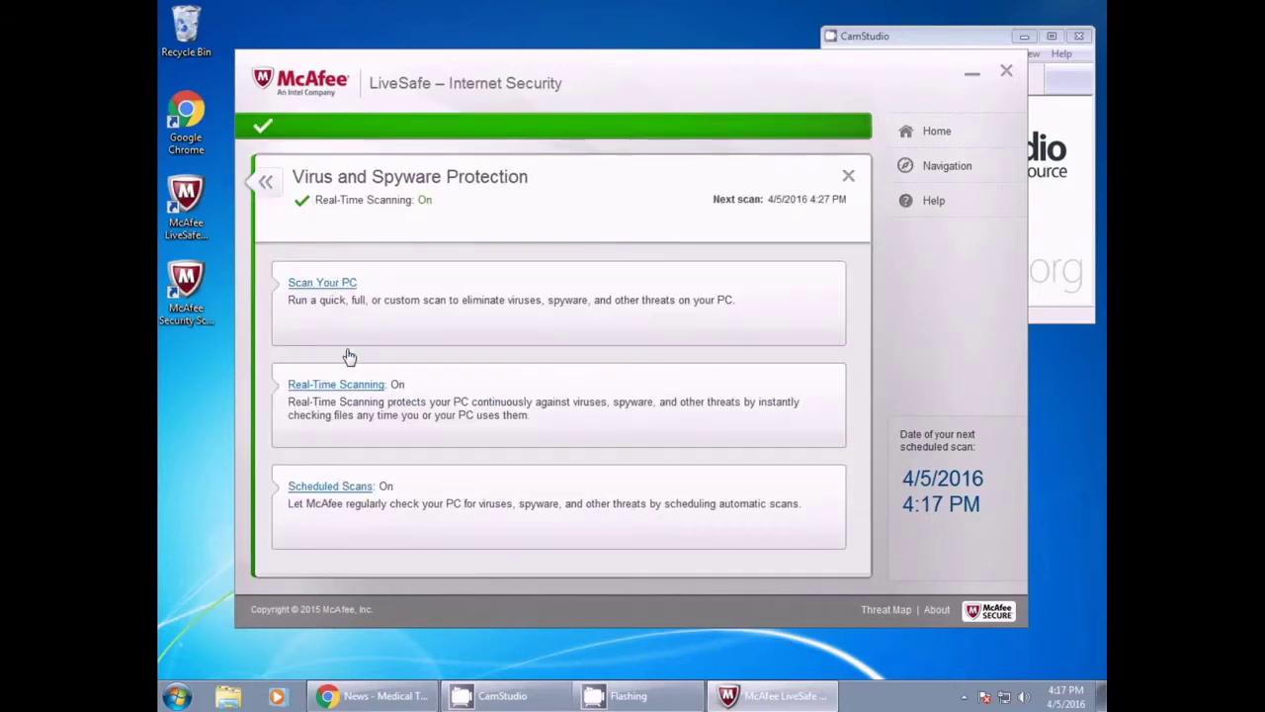
- Turn off Real-Time Scanning, set to resume in 15 minutes, and finish the change
{"action": "left_click", "coordinate": [336, 402]}
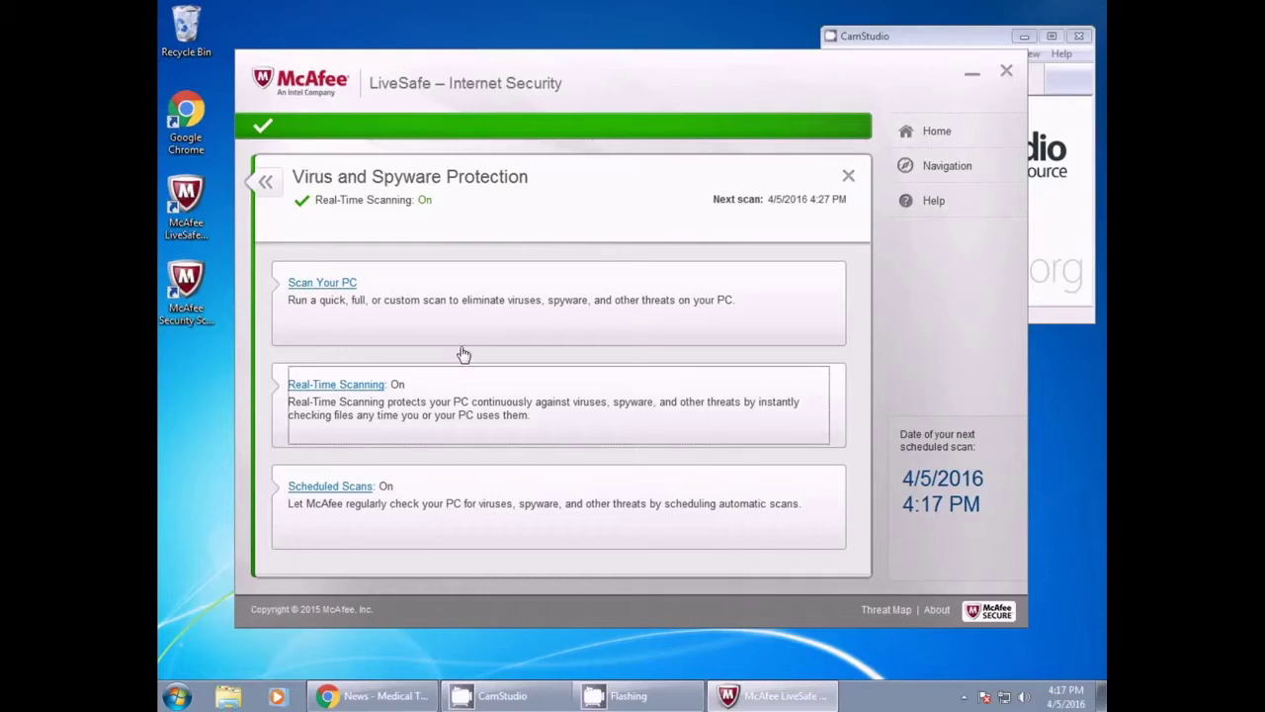
{"action": "left_click", "coordinate": [463, 356]}
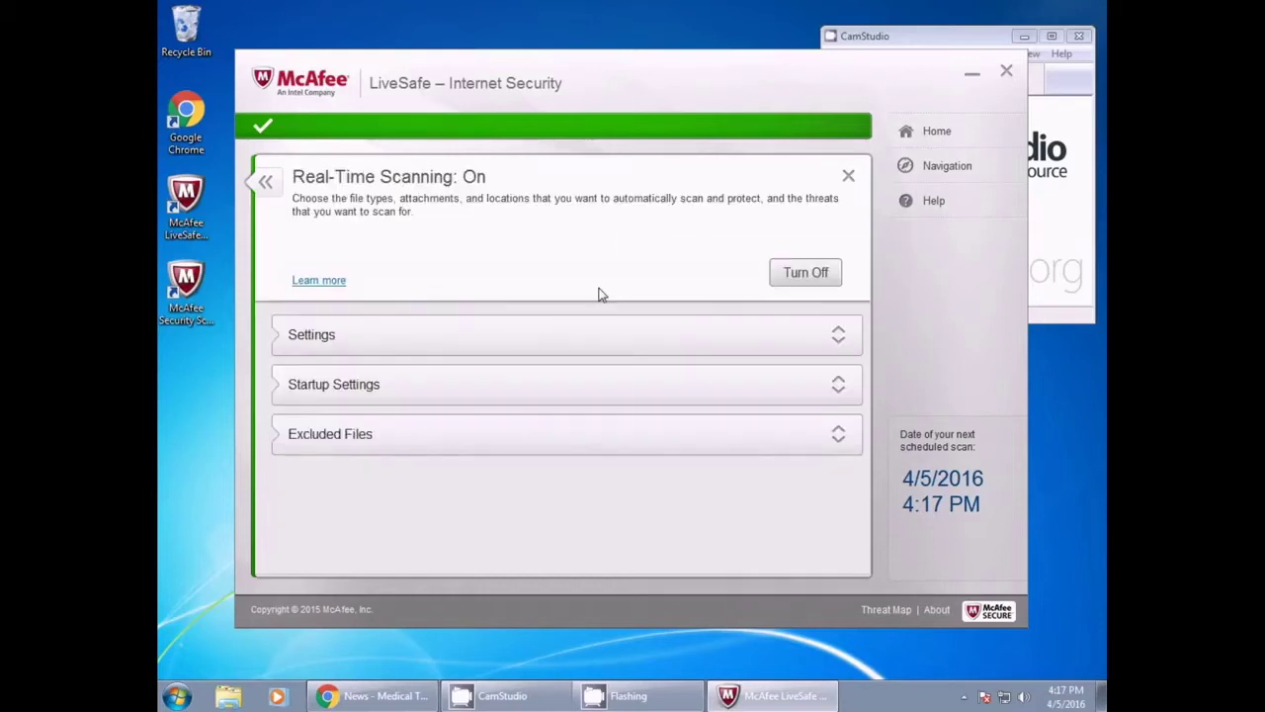
{"action": "left_click", "coordinate": [788, 277]}
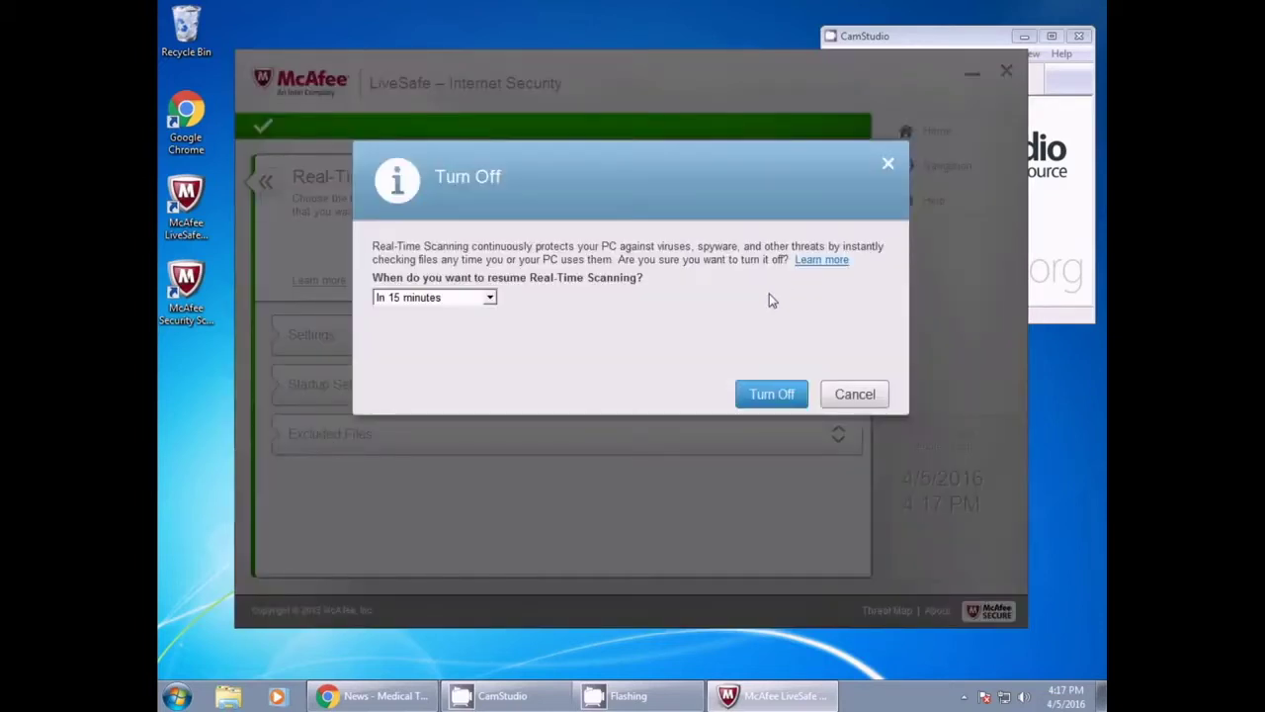
{"action": "left_click", "coordinate": [745, 399]}
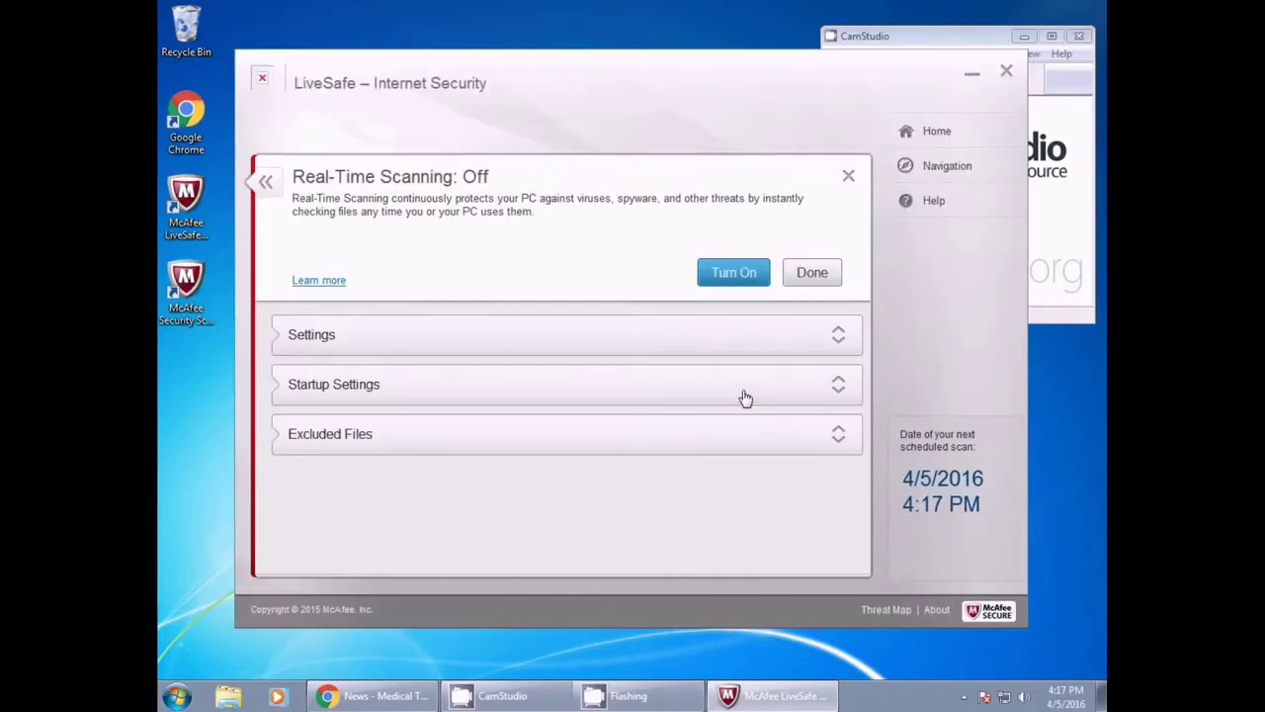
{"action": "left_click", "coordinate": [813, 275]}
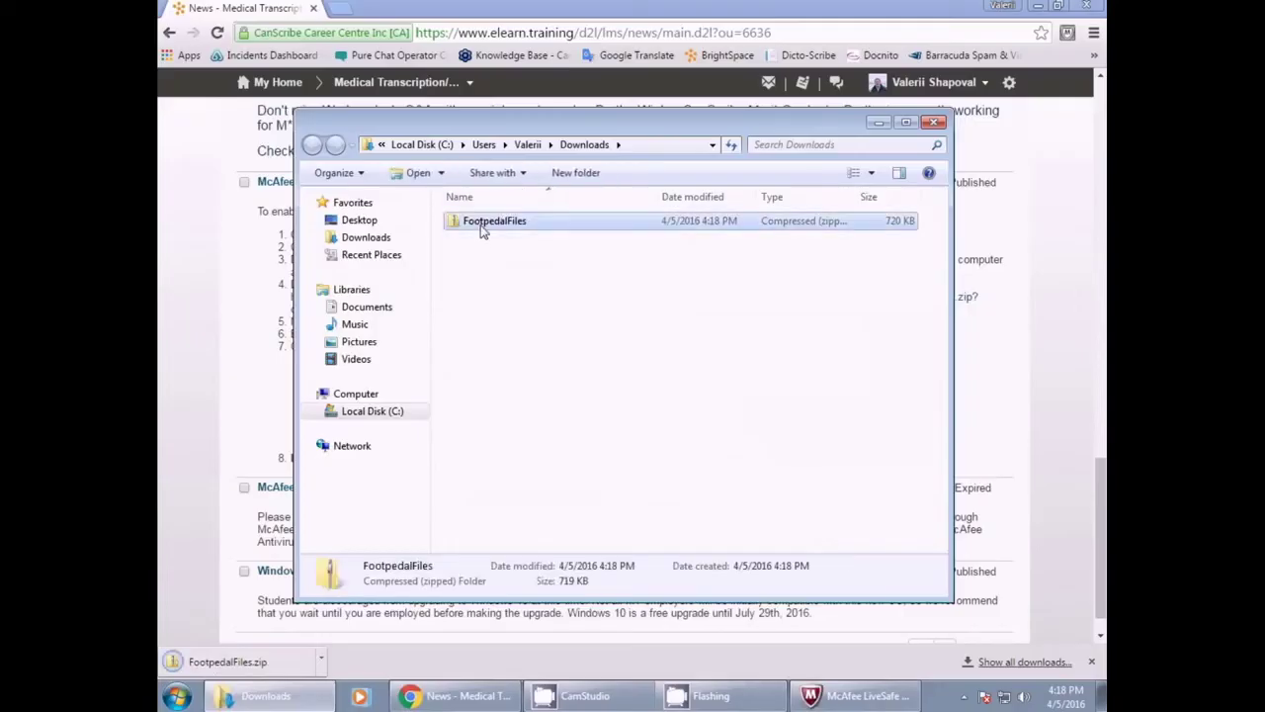
- Extract the FootpedalFiles zip archive in Downloads to its default FootpedalFiles folder, showing the extracted files when complete
{"action": "right_click", "coordinate": [482, 230]}
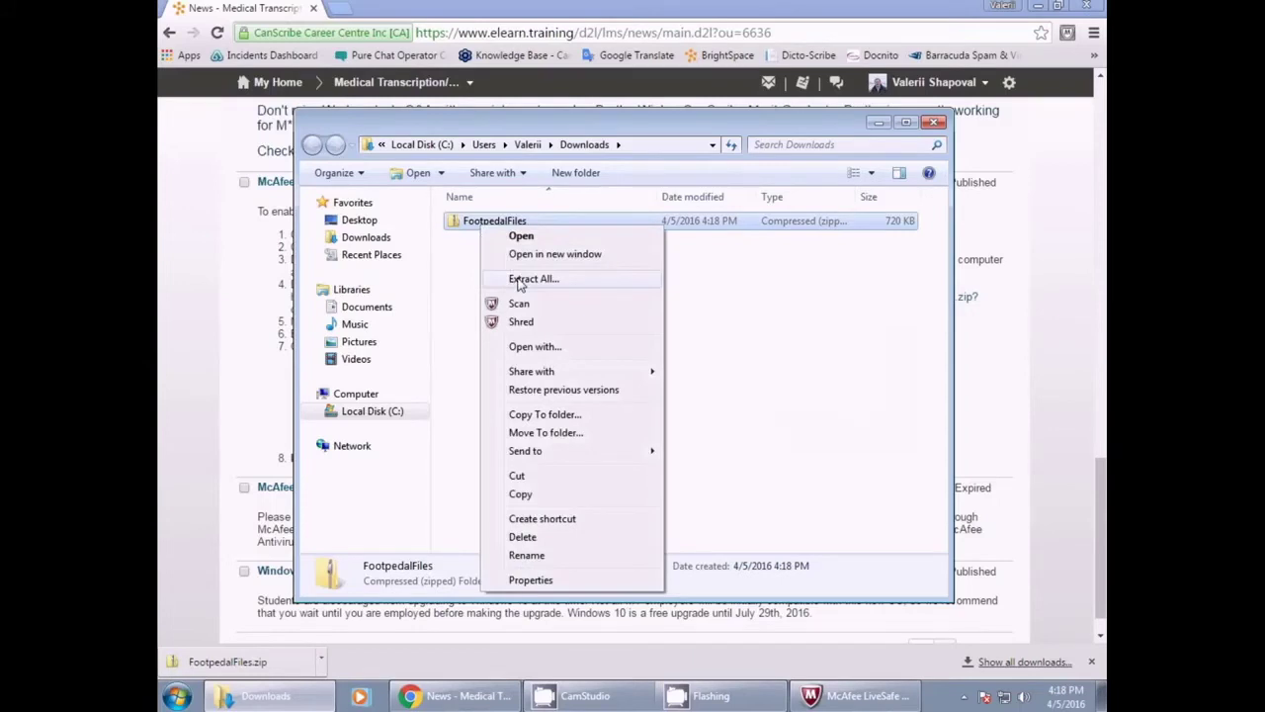
{"action": "left_click", "coordinate": [520, 282]}
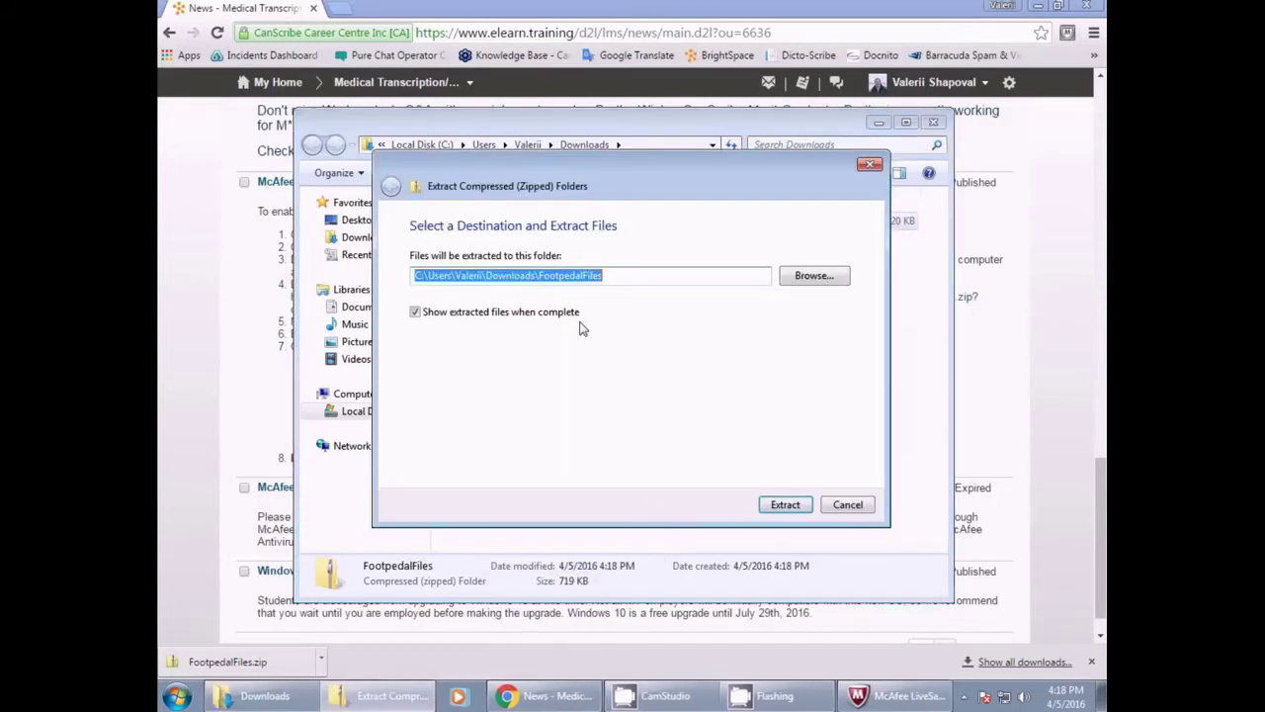
{"action": "left_click", "coordinate": [783, 506]}
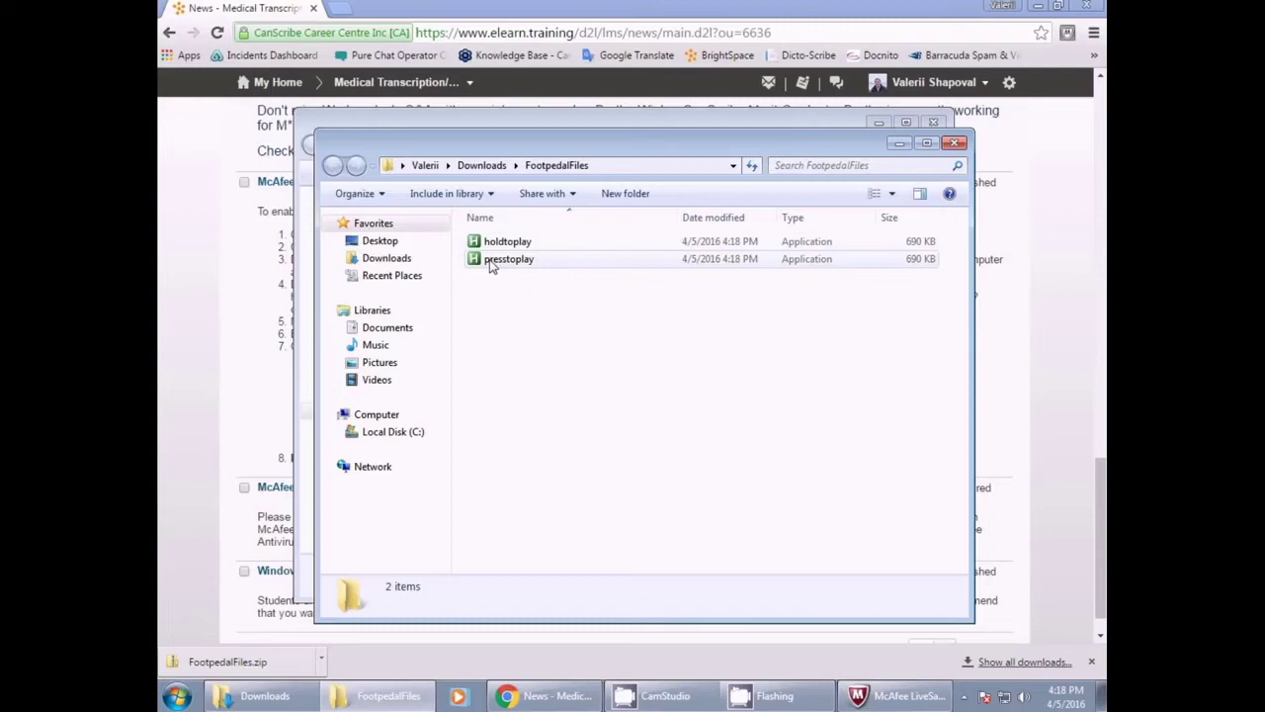
- Open the Send to destinations for the presstoplay application in the extracted FootpedalFiles folder
{"action": "left_click", "coordinate": [491, 259]}
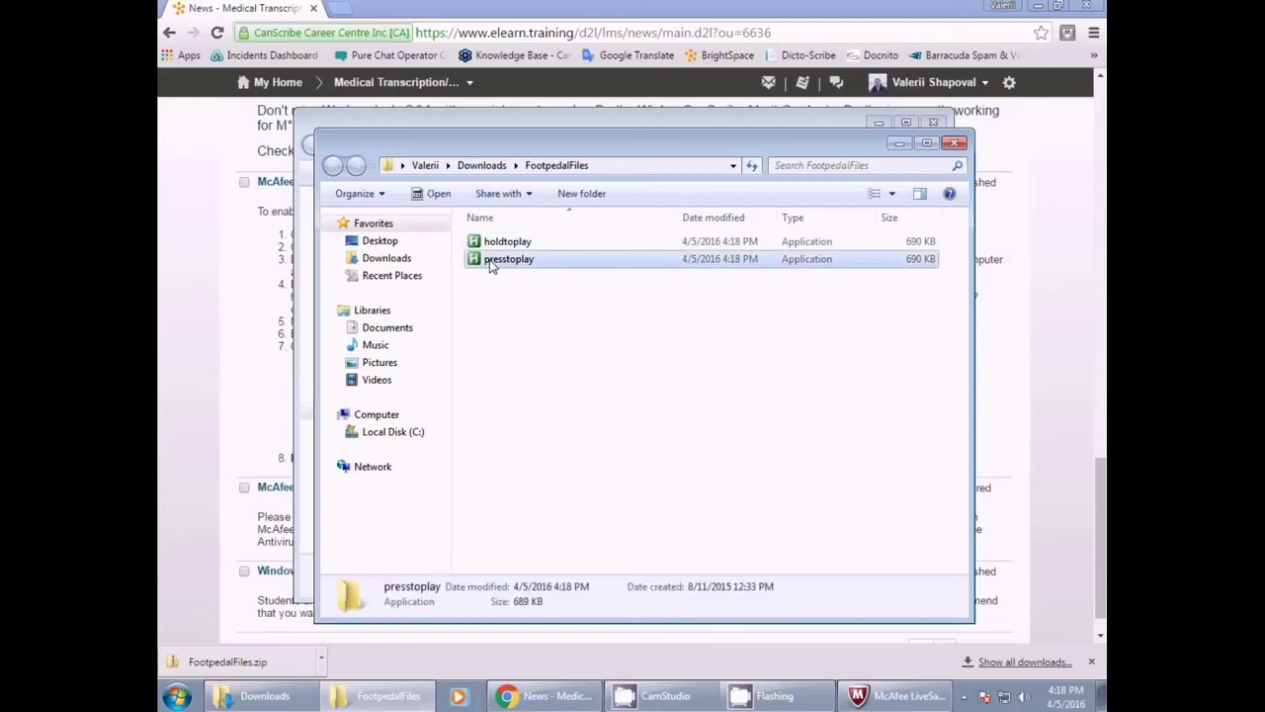
{"action": "right_click", "coordinate": [492, 259]}
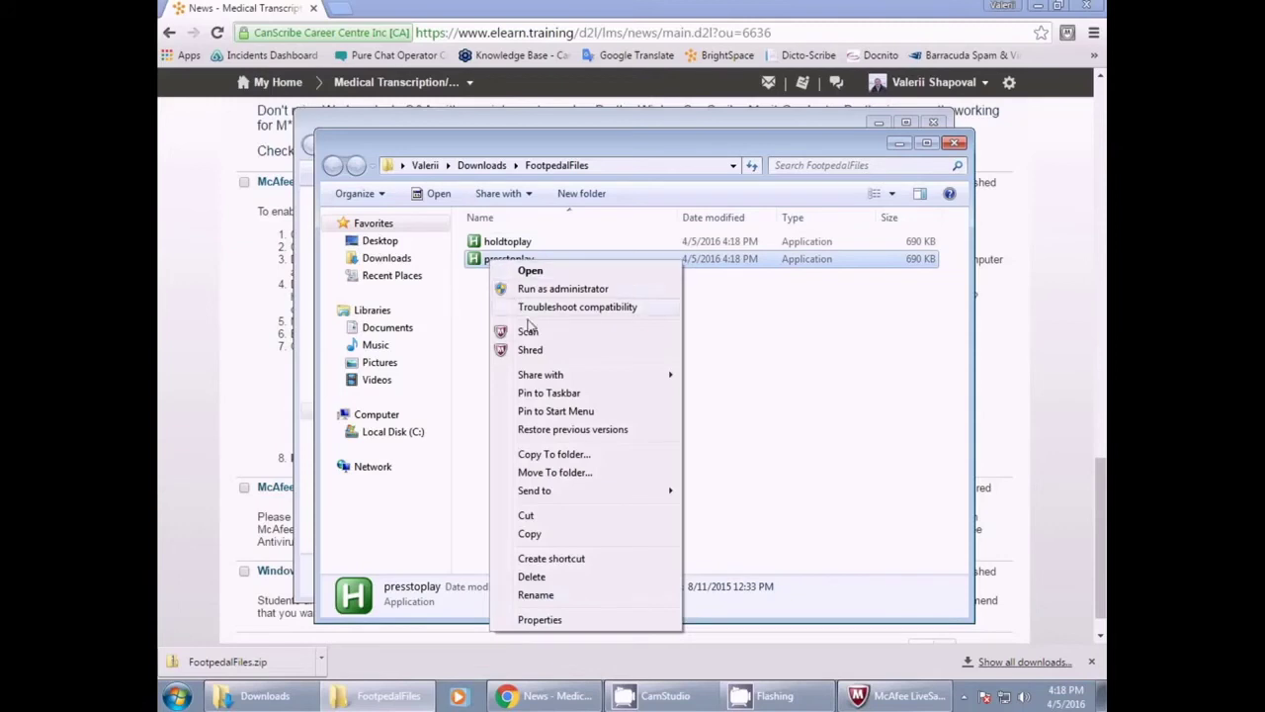
{"action": "mouse_move", "coordinate": [612, 492]}
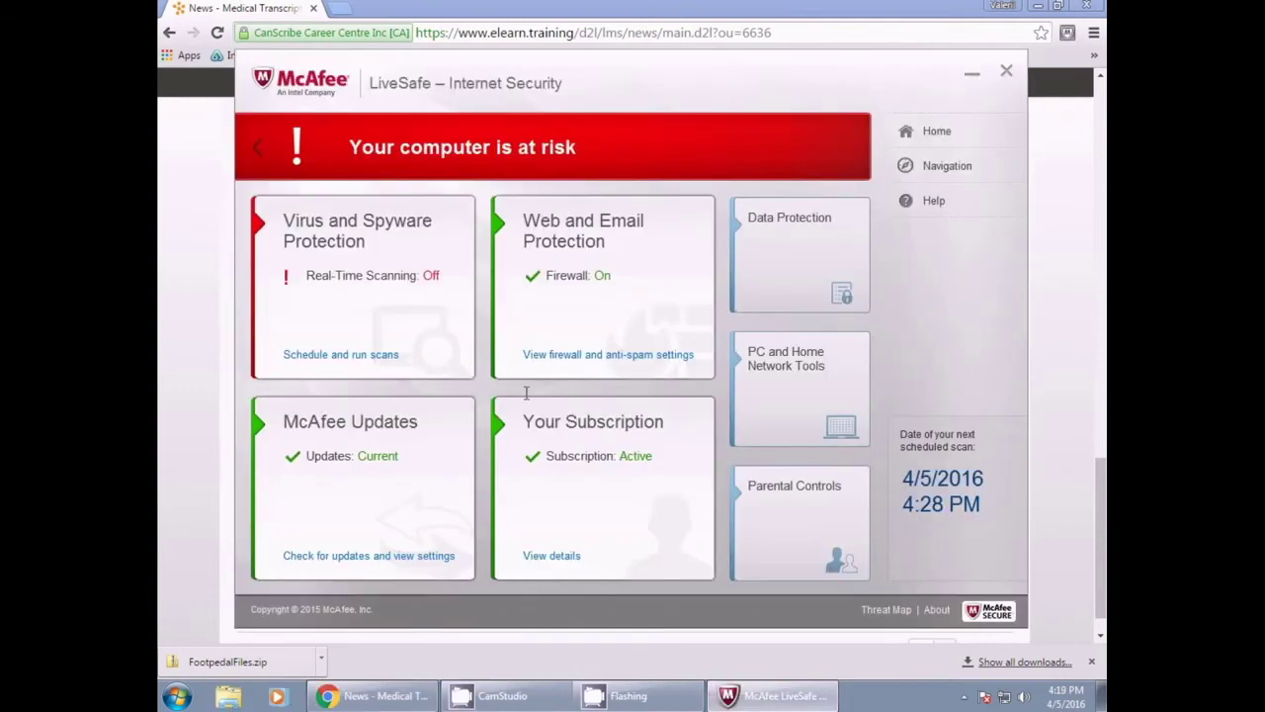
- Turn Real-Time Scanning back on in McAfee's Virus and Spyware Protection and finish the change
{"action": "left_click", "coordinate": [348, 355]}
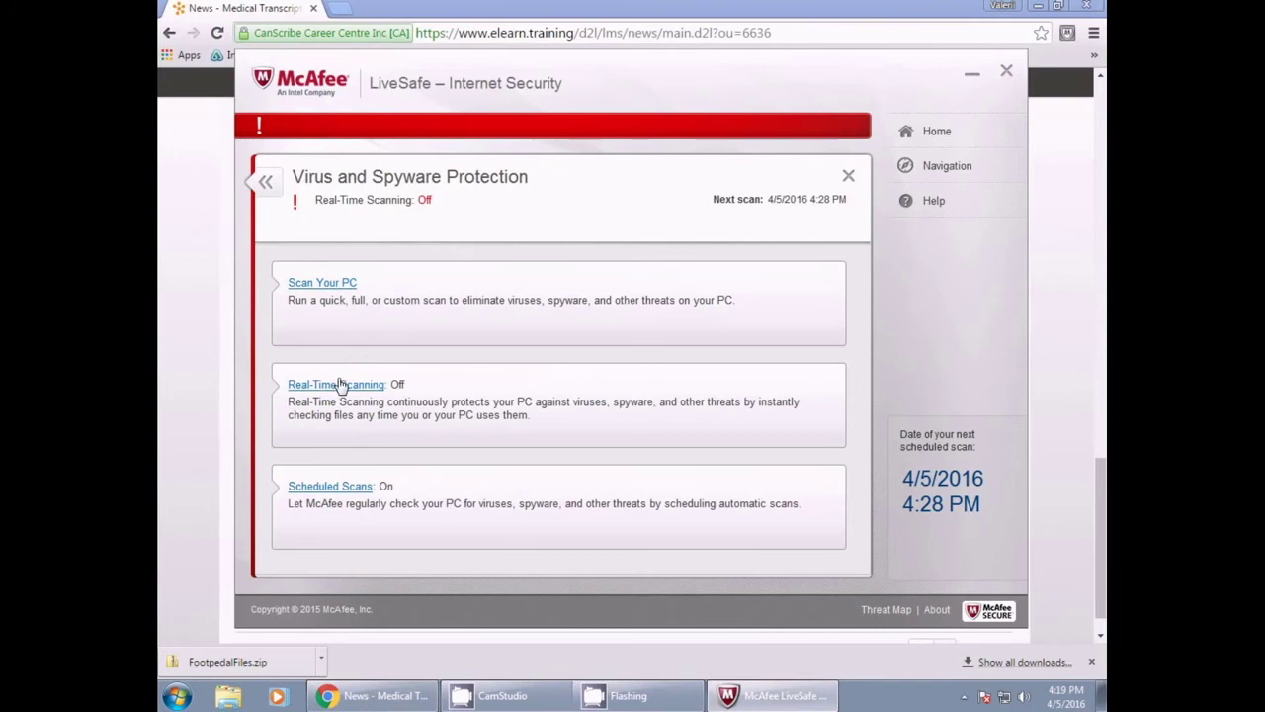
{"action": "left_click", "coordinate": [340, 385]}
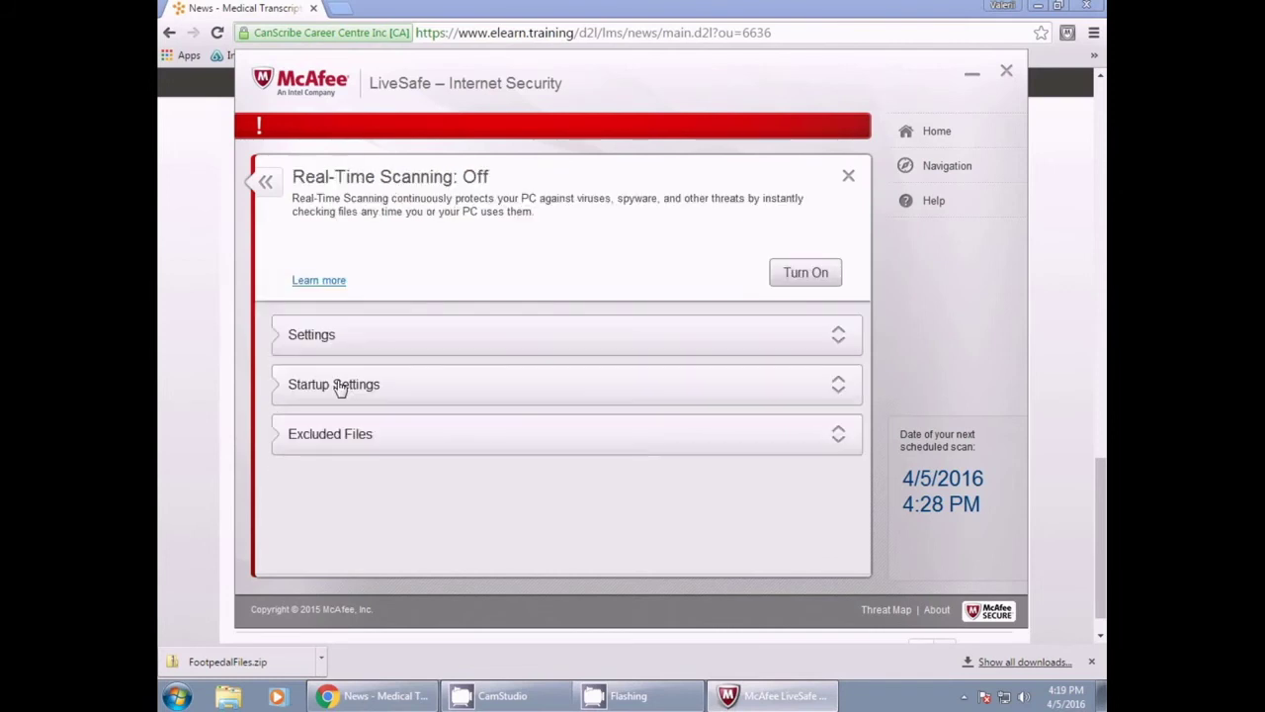
{"action": "left_click", "coordinate": [807, 269]}
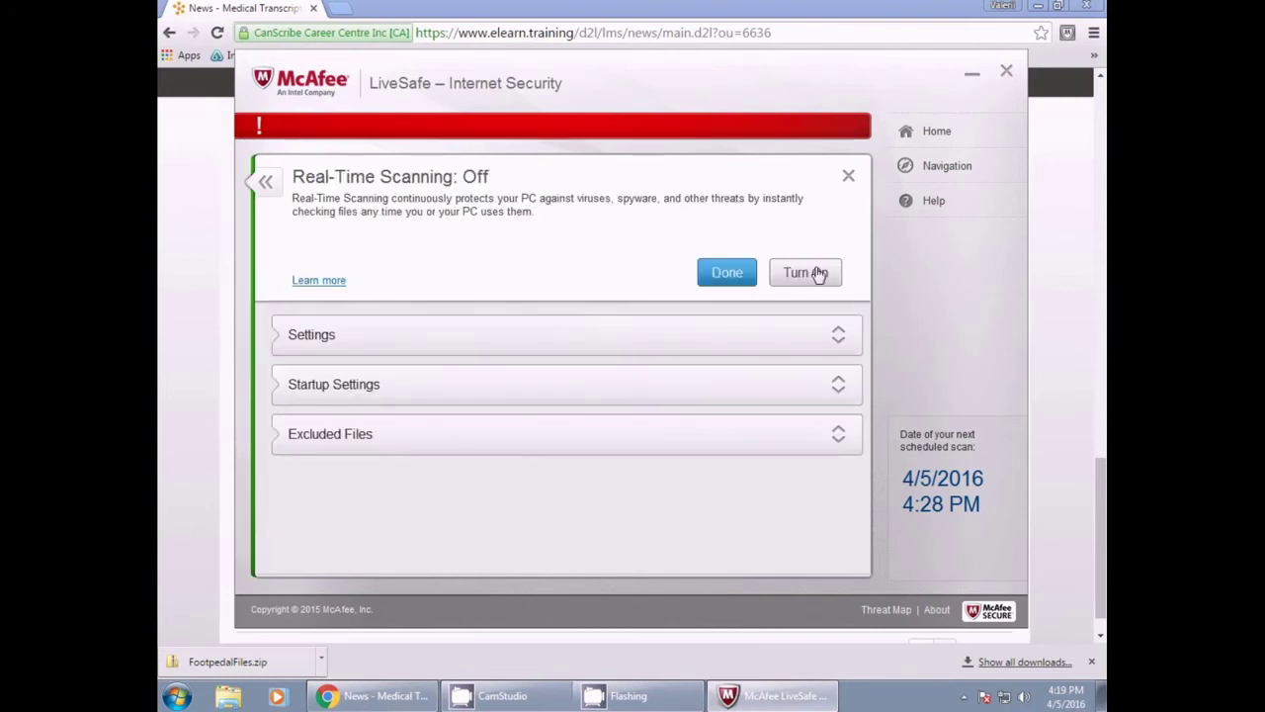
{"action": "left_click", "coordinate": [727, 274]}
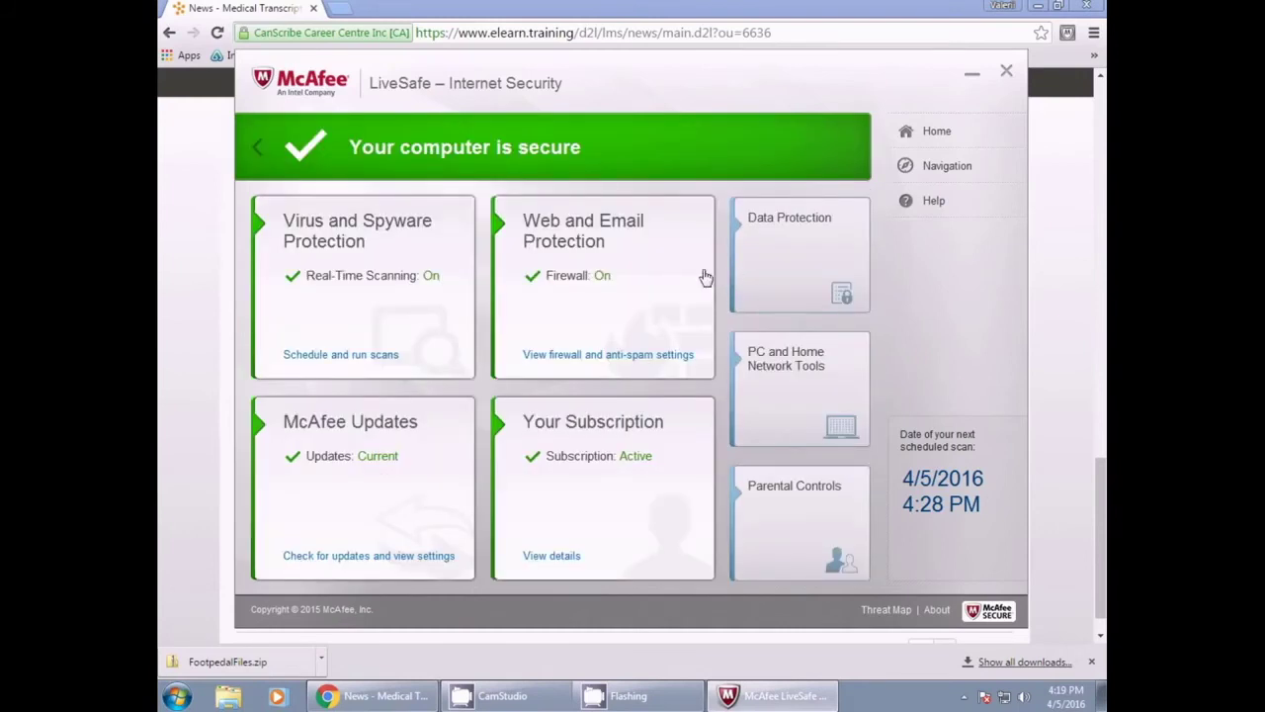
- Open the Excluded Files and Folders list of a custom PC scan
{"action": "left_click", "coordinate": [371, 355]}
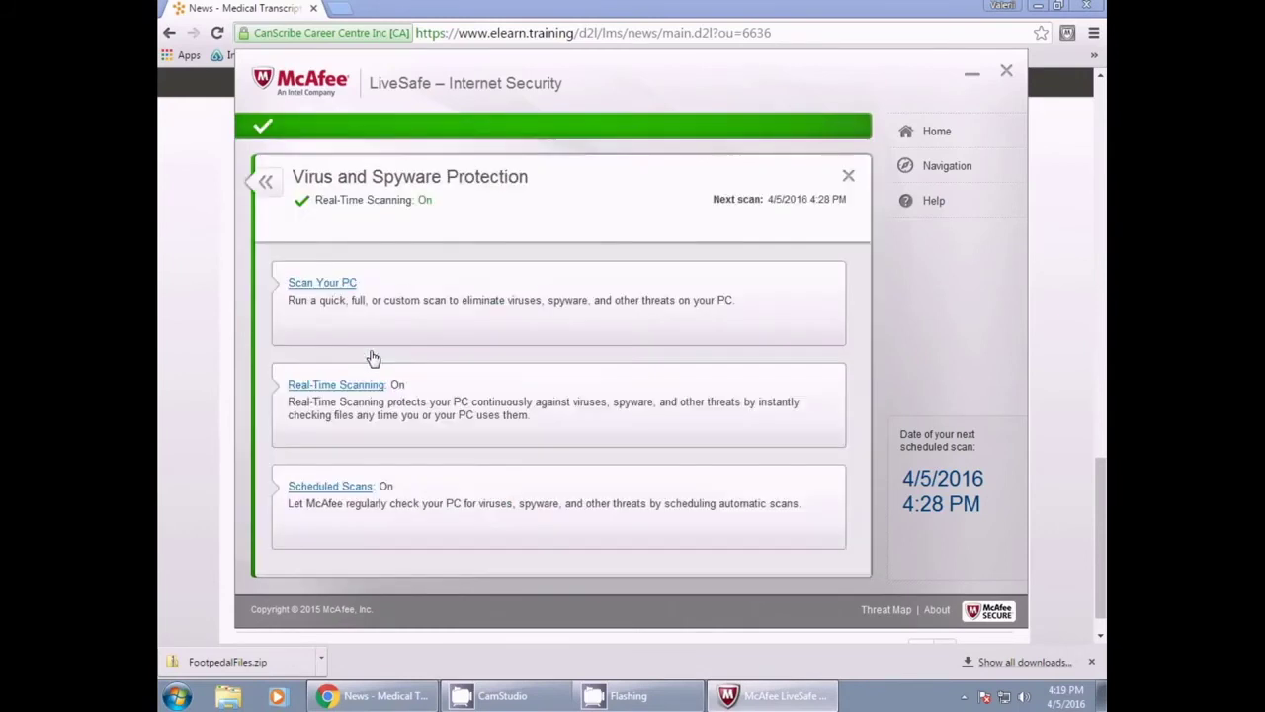
{"action": "left_click", "coordinate": [341, 284]}
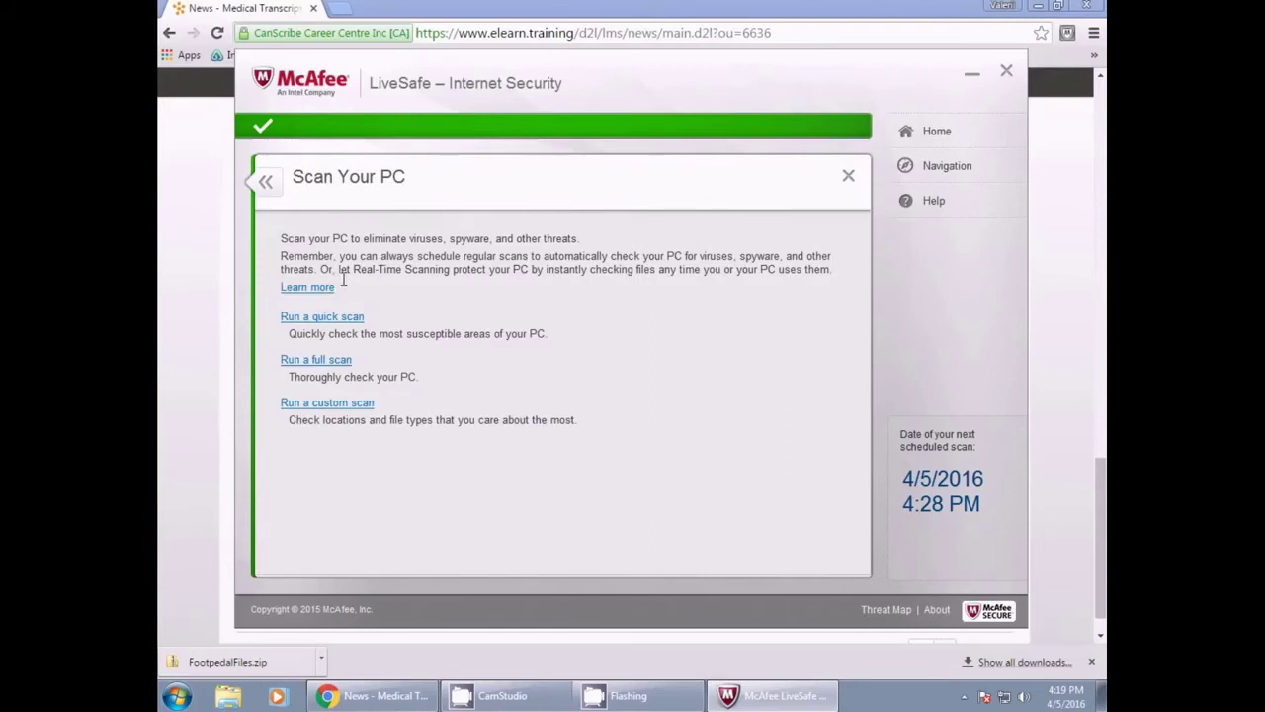
{"action": "left_click", "coordinate": [334, 405]}
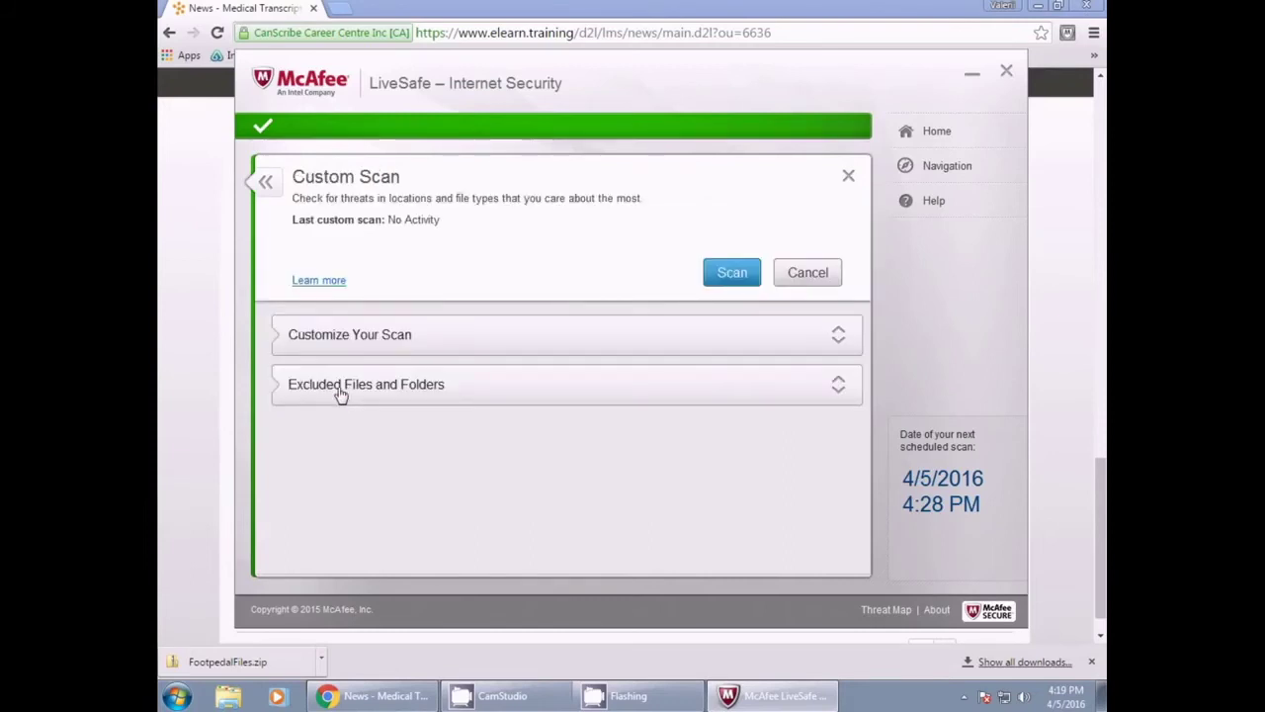
{"action": "left_click", "coordinate": [340, 392]}
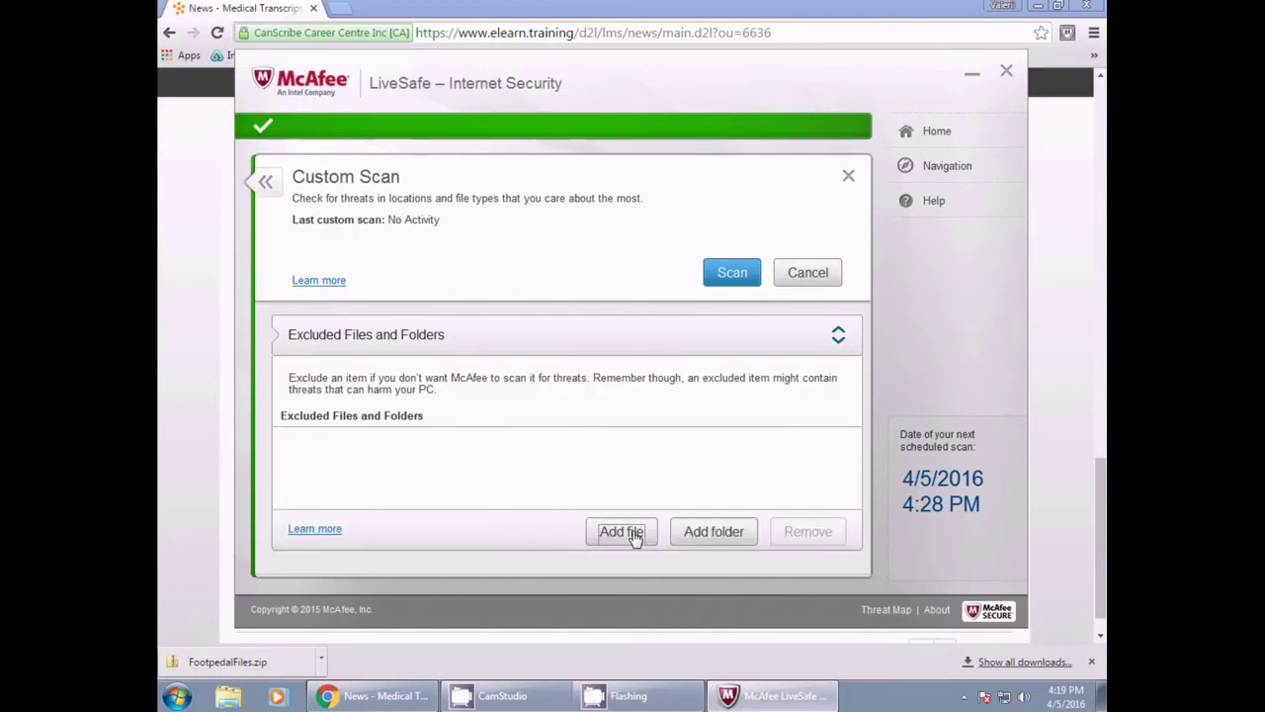
- Add the holdtoplay application from Downloads > FootpedalFiles to the custom scan's excluded files
{"action": "left_click", "coordinate": [632, 533]}
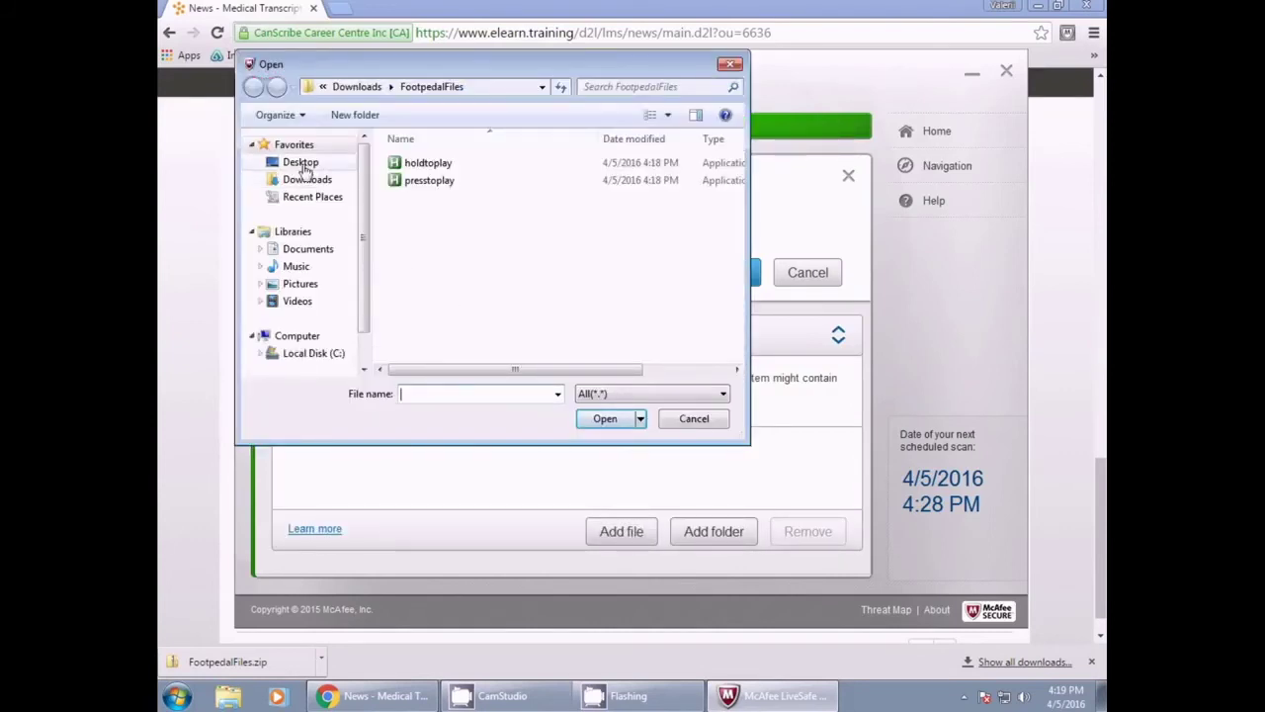
{"action": "left_click", "coordinate": [305, 179]}
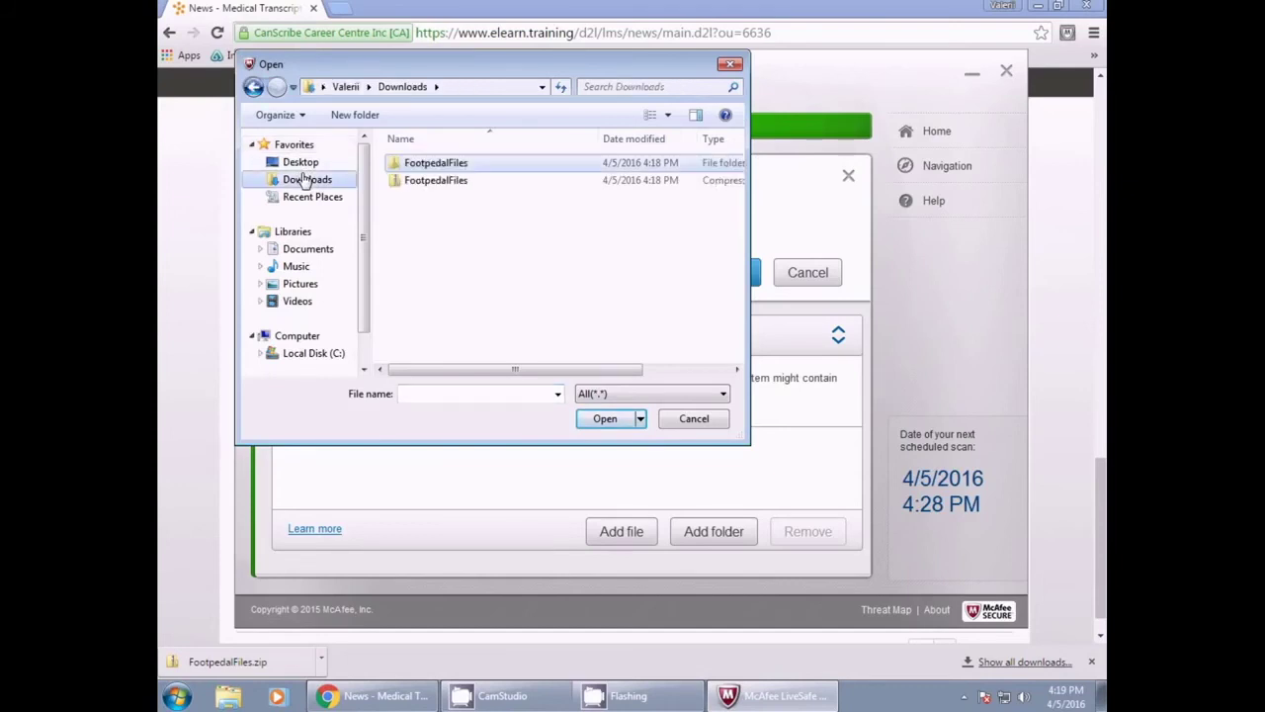
{"action": "double_click", "coordinate": [431, 165]}
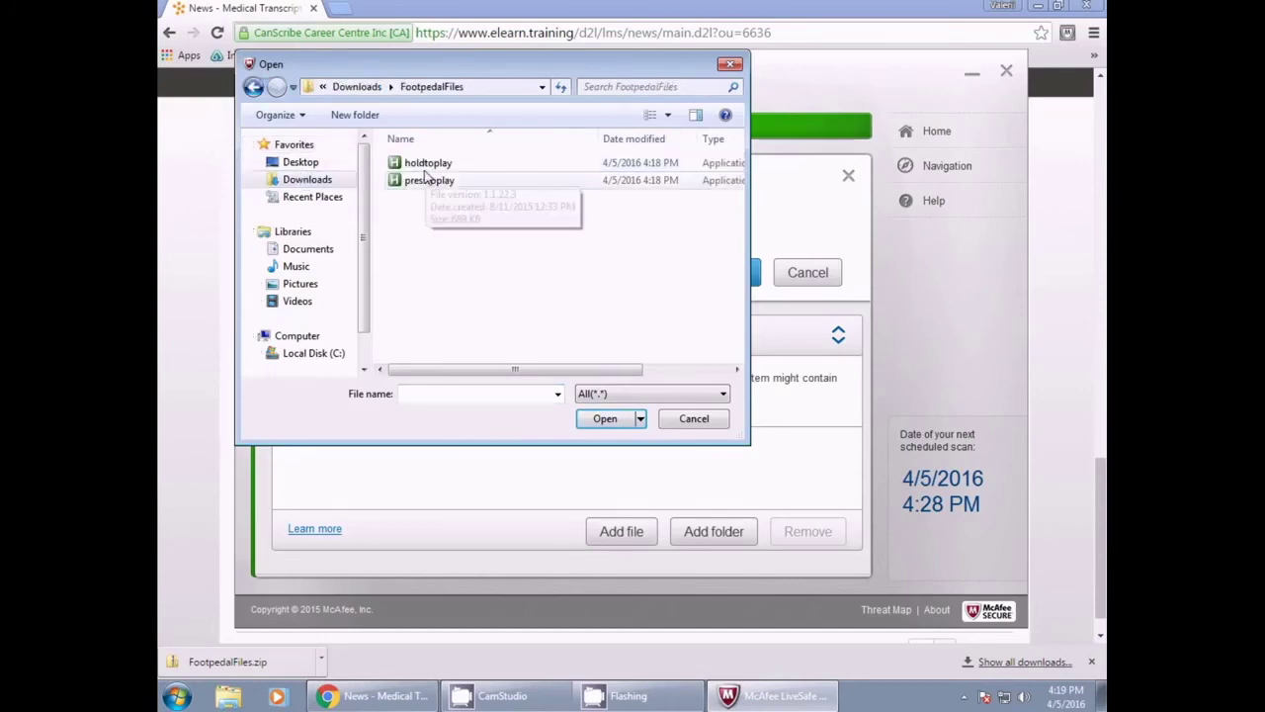
{"action": "left_click", "coordinate": [427, 163]}
{"action": "left_click", "coordinate": [608, 418]}
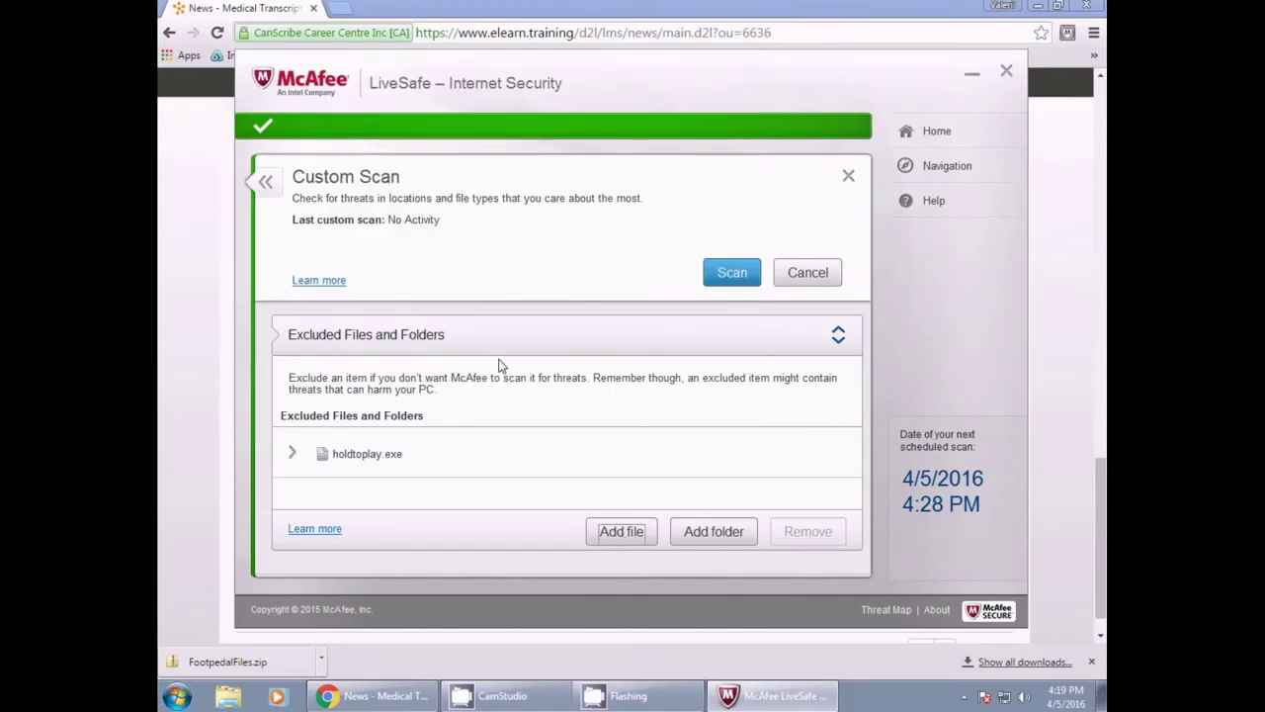
- Add the presstoplay application from the FootpedalFiles folder to the custom scan's excluded files
{"action": "key", "text": "Return"}
{"action": "left_click", "coordinate": [443, 183]}
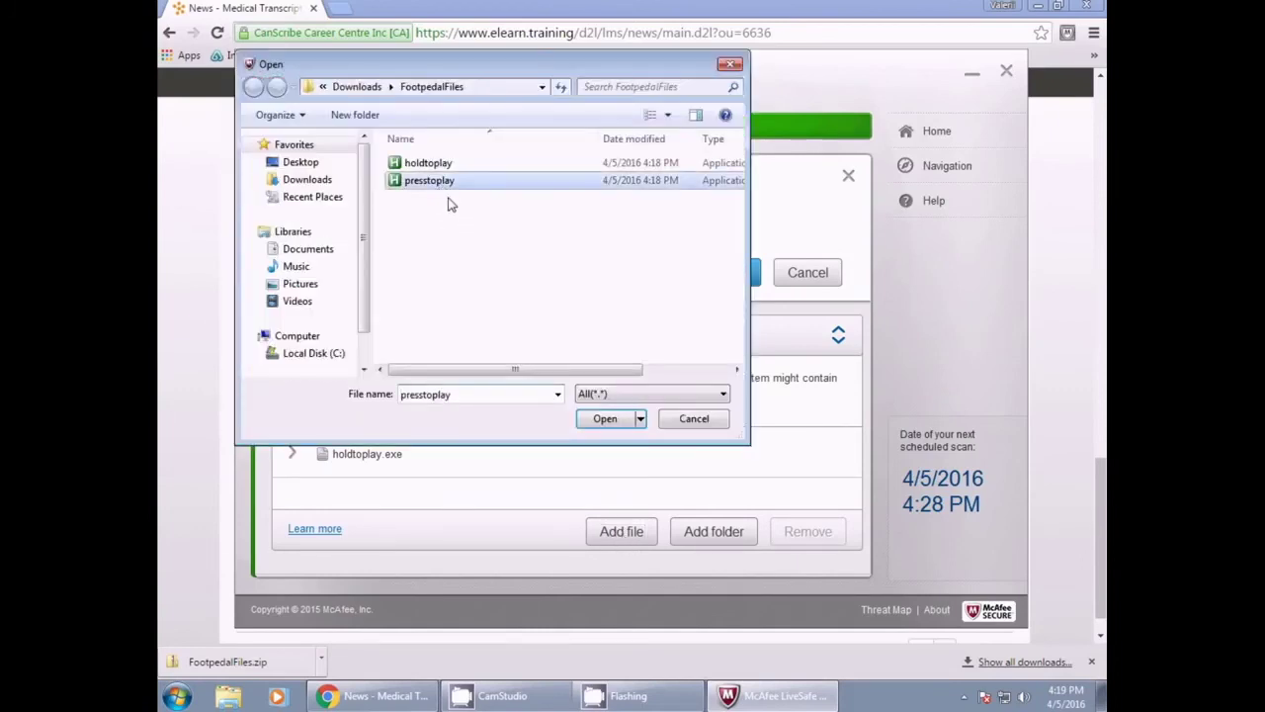
{"action": "left_click", "coordinate": [601, 422]}
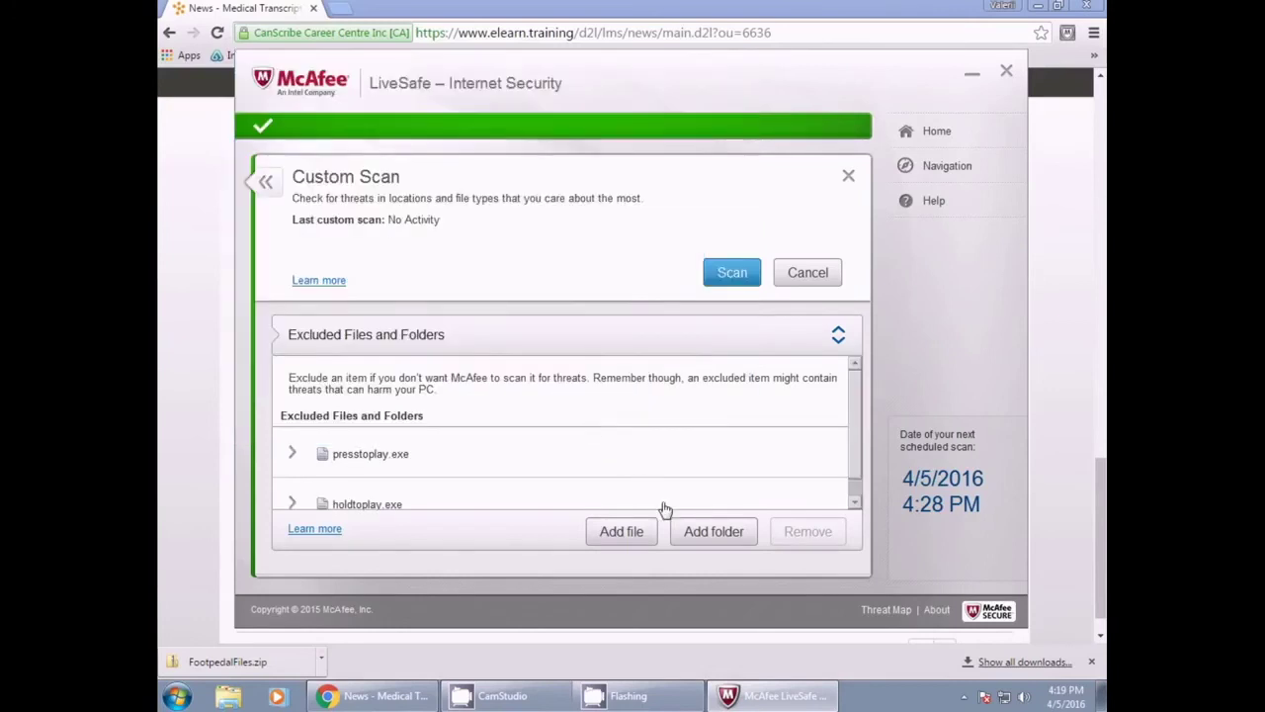
- Add the FootpedalFiles folder under the user's Downloads to the scan exclusions and leave the Custom Scan page
{"action": "left_click", "coordinate": [678, 524]}
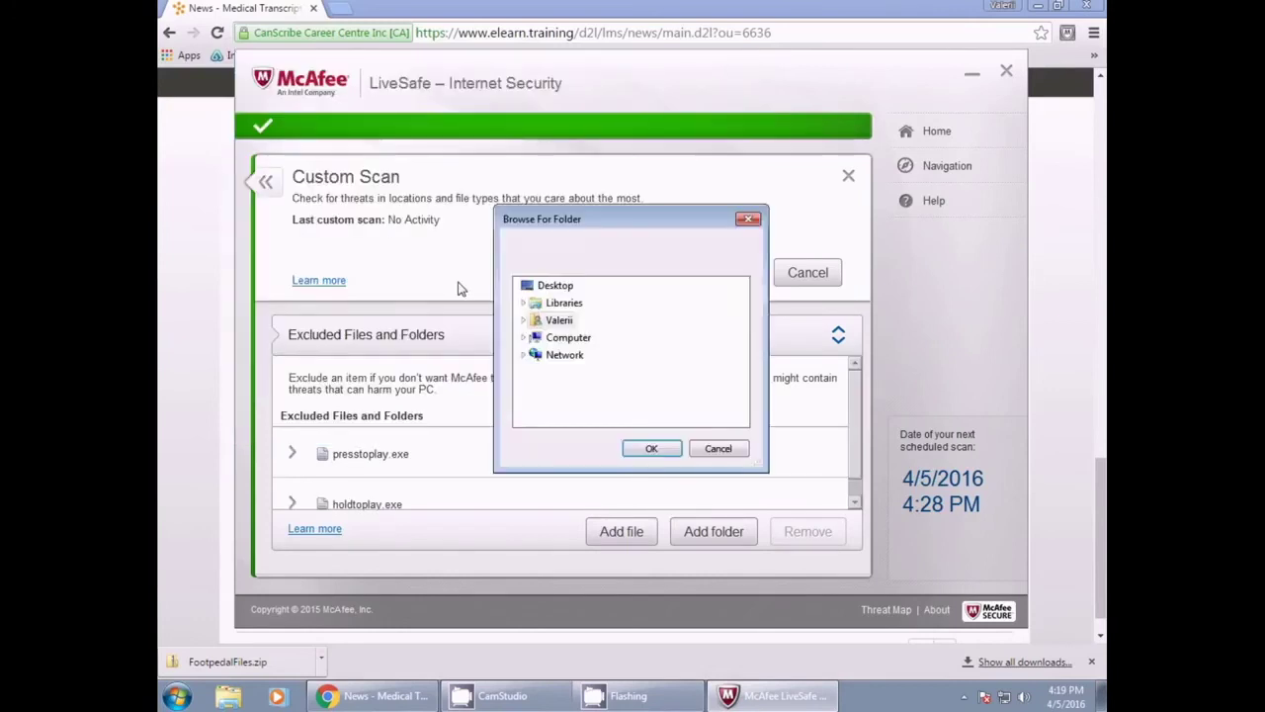
{"action": "double_click", "coordinate": [554, 321]}
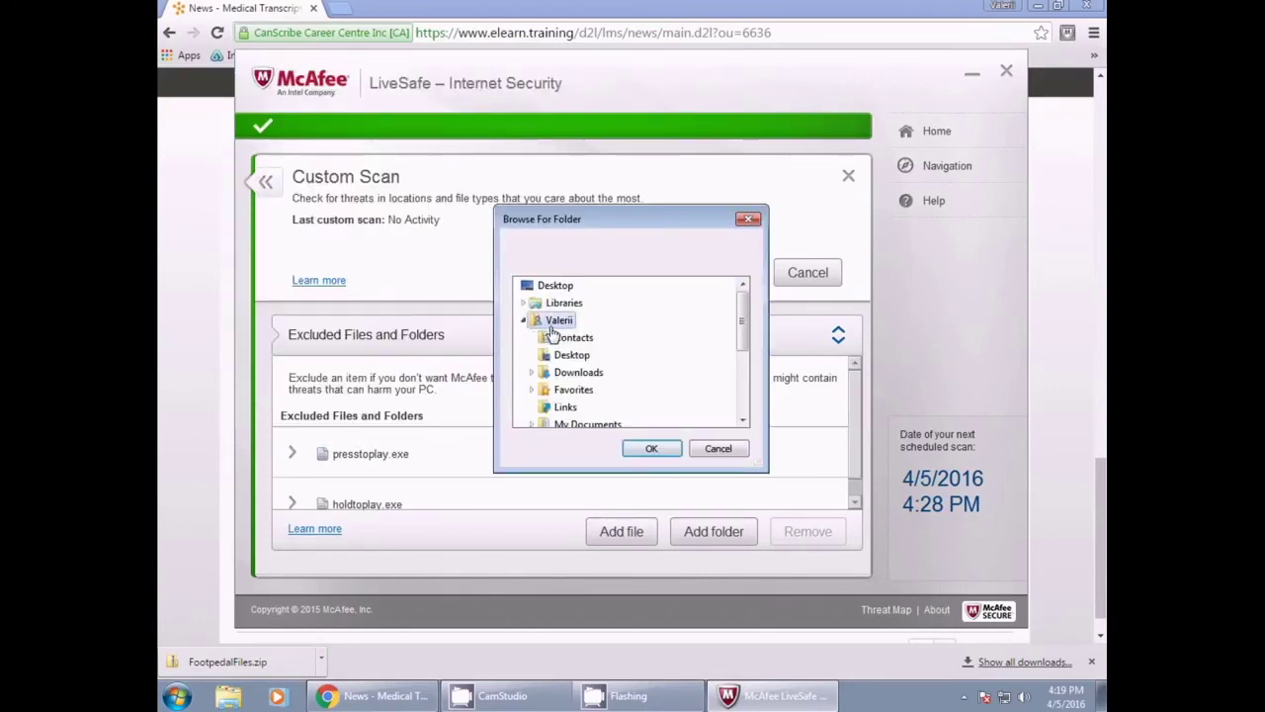
{"action": "double_click", "coordinate": [571, 374]}
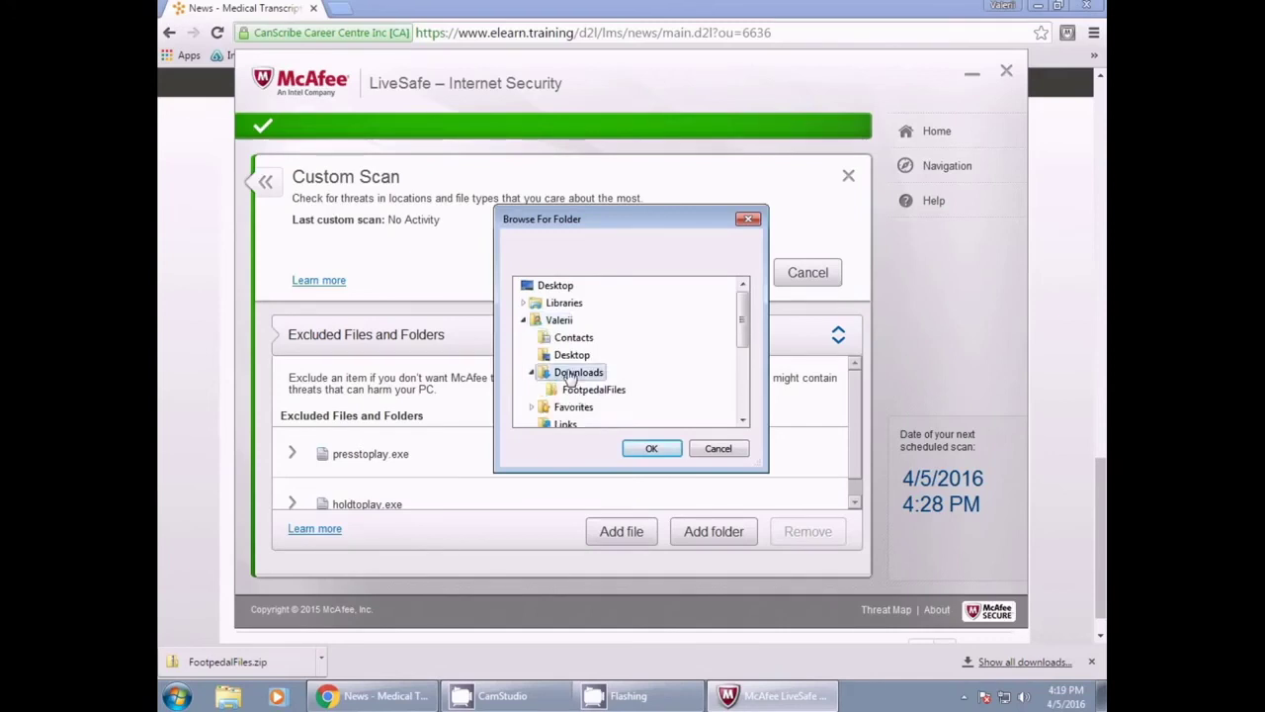
{"action": "left_click", "coordinate": [593, 389]}
{"action": "left_click", "coordinate": [651, 448]}
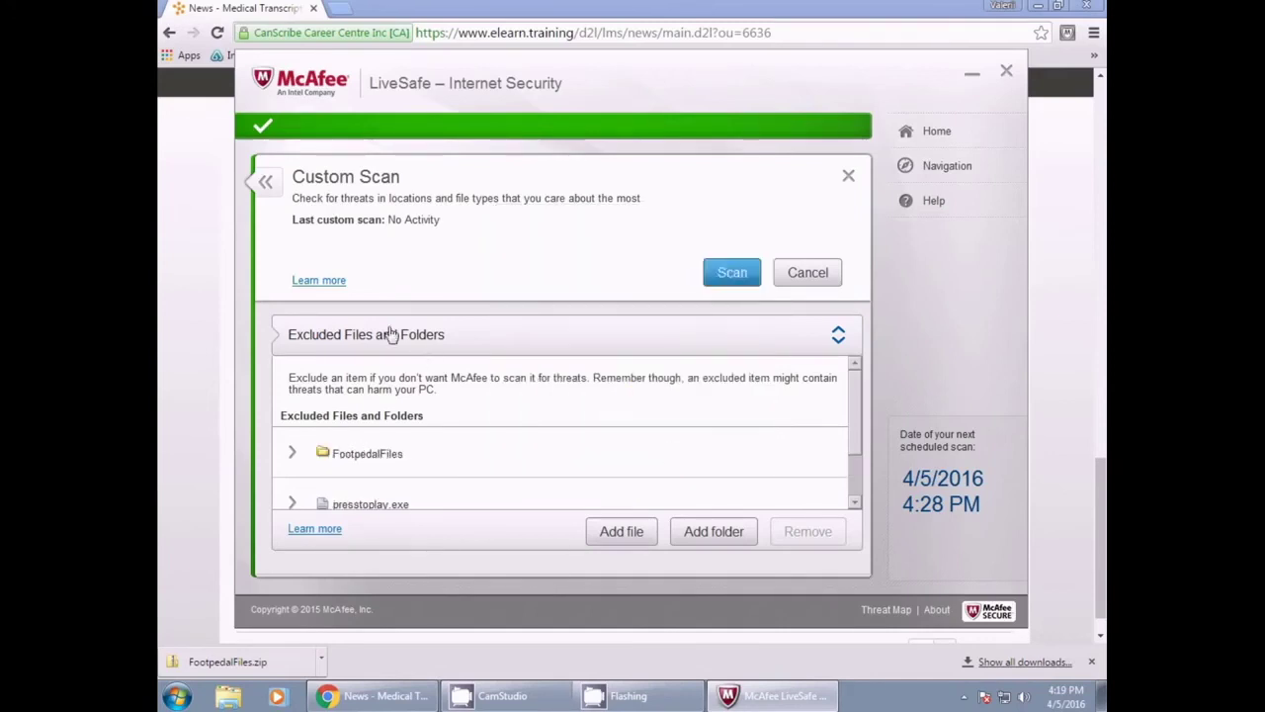
{"action": "left_click", "coordinate": [267, 183]}
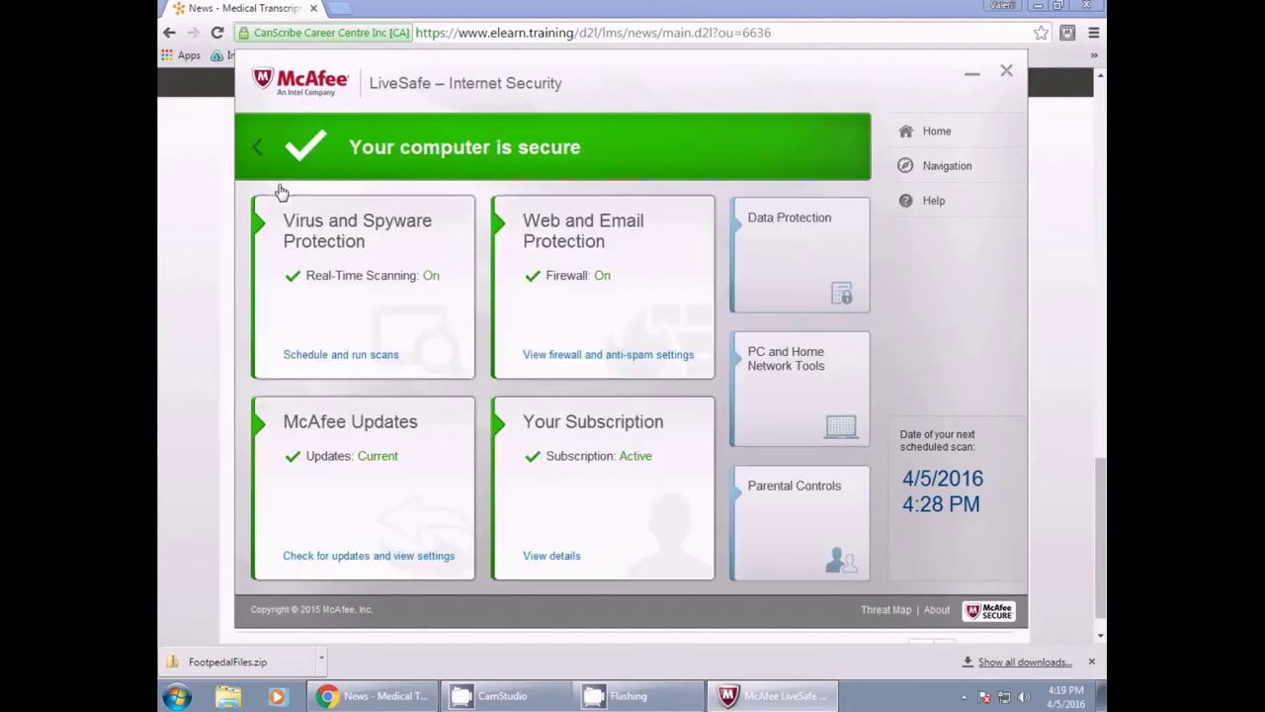
- Add the holdtoplay application from Downloads > FootpedalFiles to the Excluded Files of Real-Time Scanning
{"action": "left_click", "coordinate": [340, 248]}
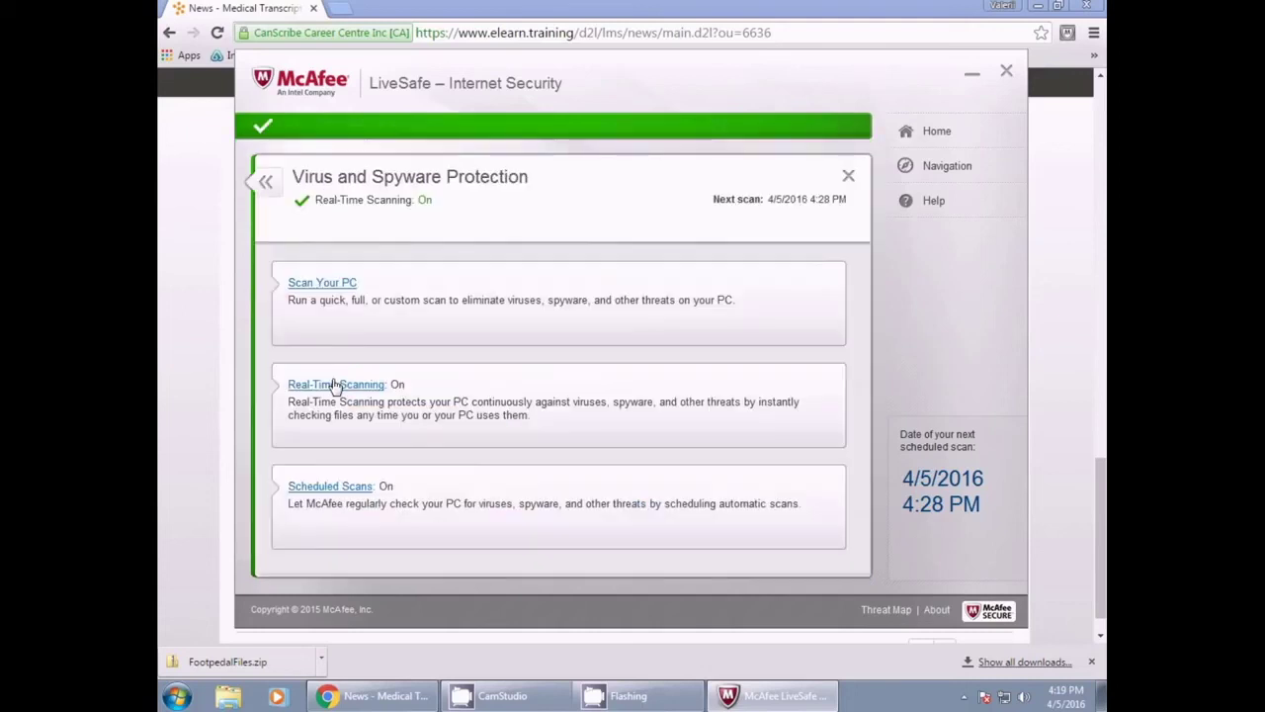
{"action": "left_click", "coordinate": [336, 385]}
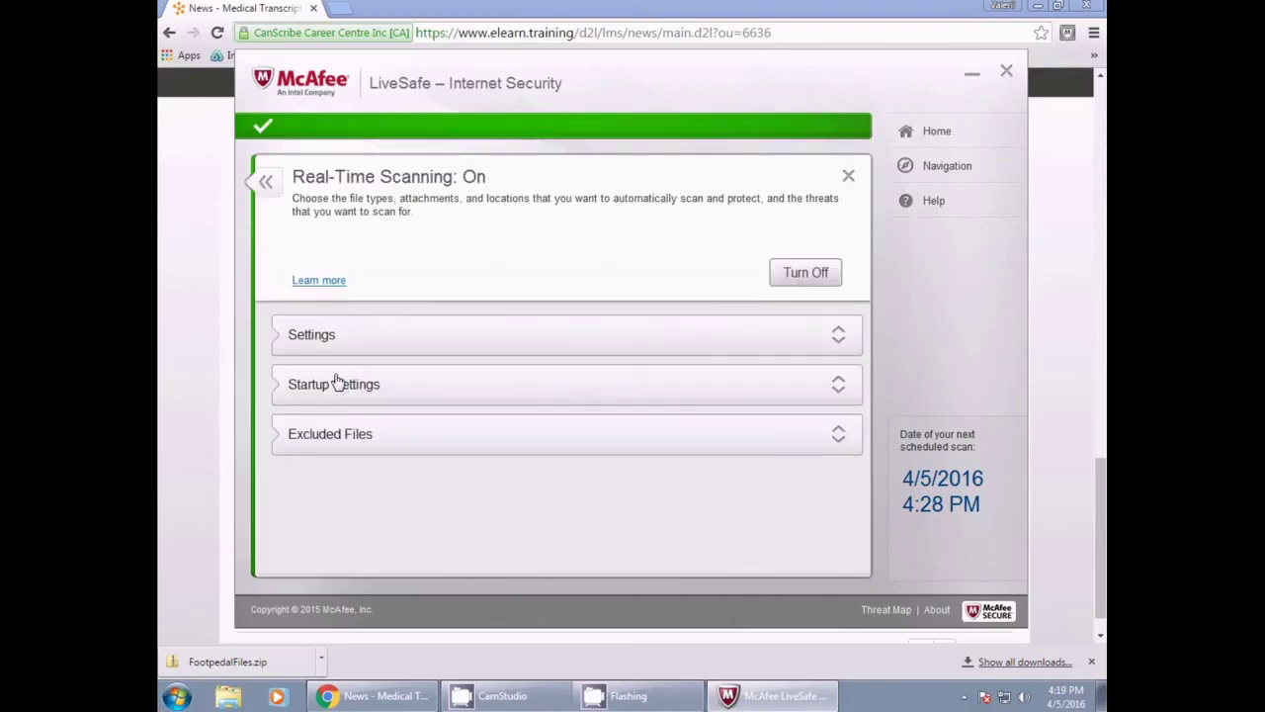
{"action": "left_click", "coordinate": [348, 436]}
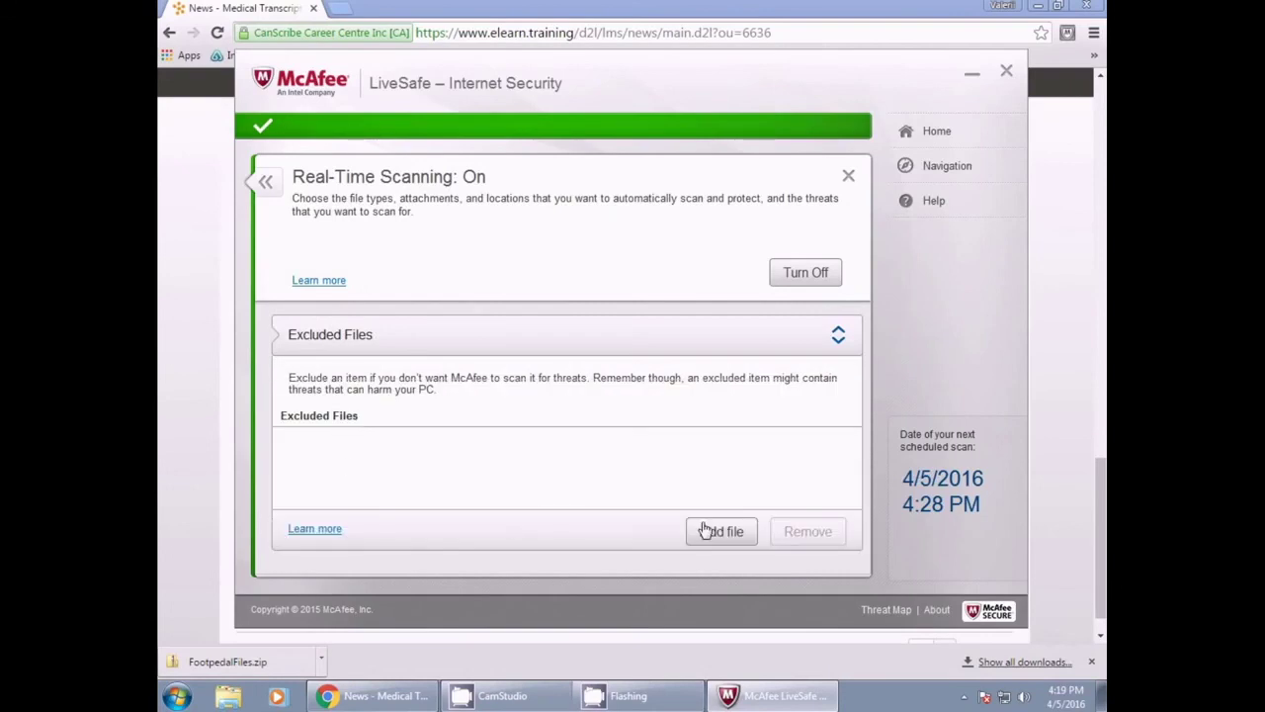
{"action": "left_click", "coordinate": [705, 530]}
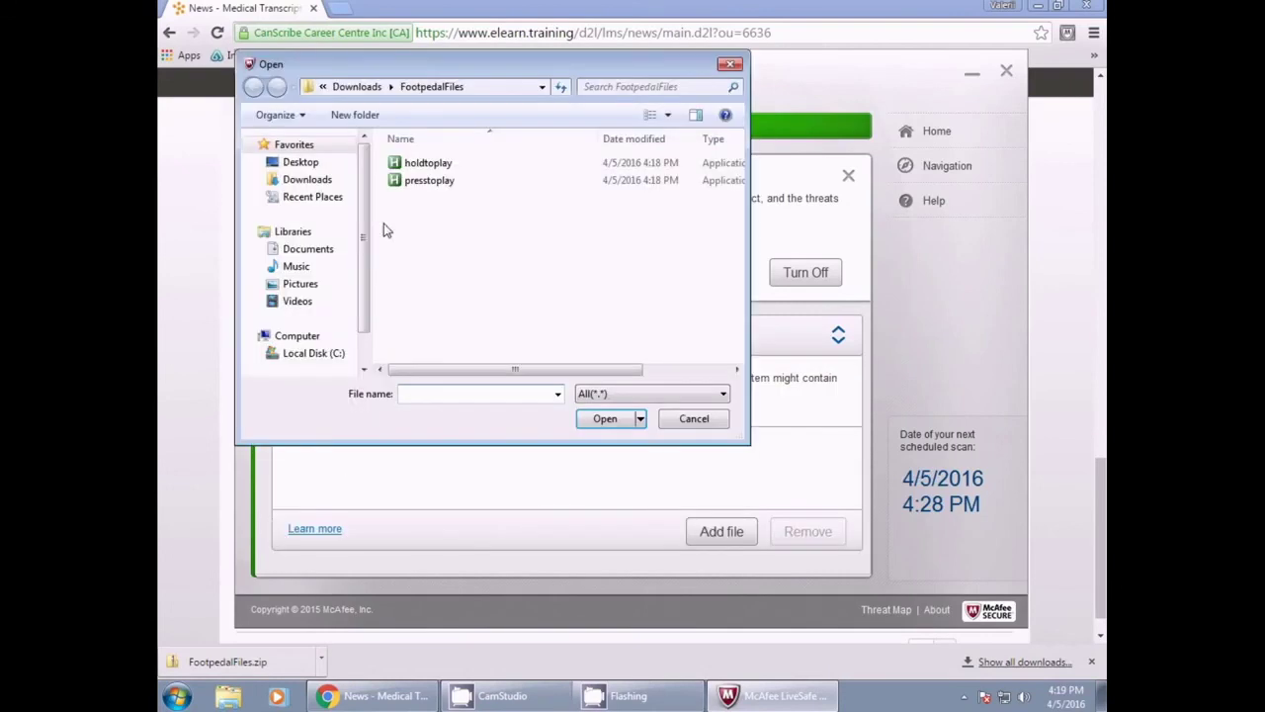
{"action": "left_click", "coordinate": [428, 162]}
{"action": "left_click", "coordinate": [605, 418]}
- Add the presstoplay application from the FootpedalFiles folder to the Real-Time Scanning exclusions and return to the home page
{"action": "left_click", "coordinate": [703, 537]}
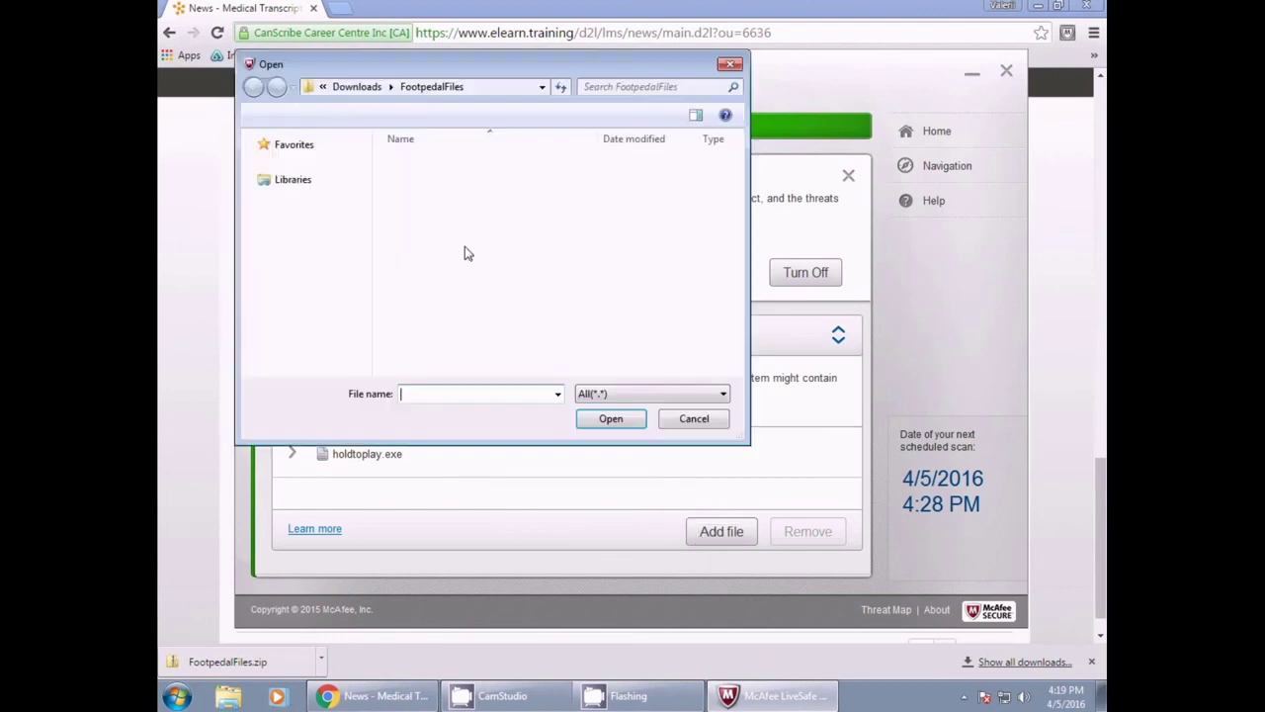
{"action": "left_click", "coordinate": [429, 180]}
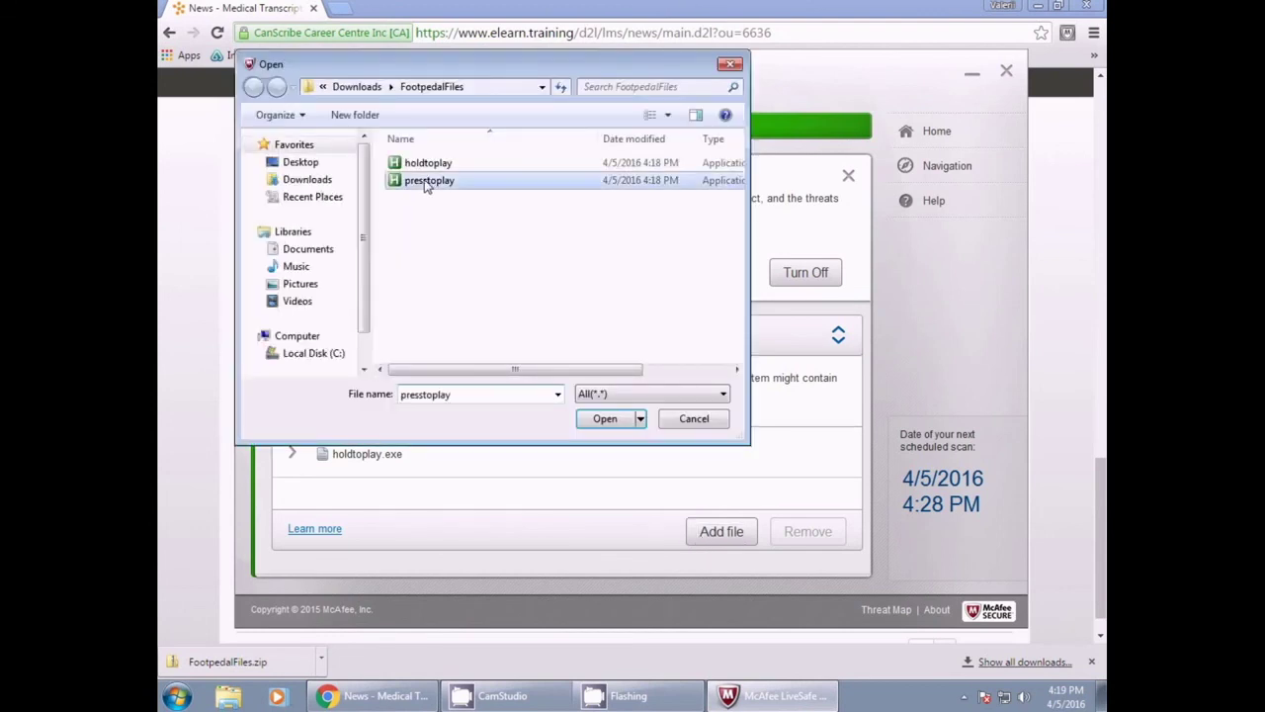
{"action": "left_click", "coordinate": [622, 419]}
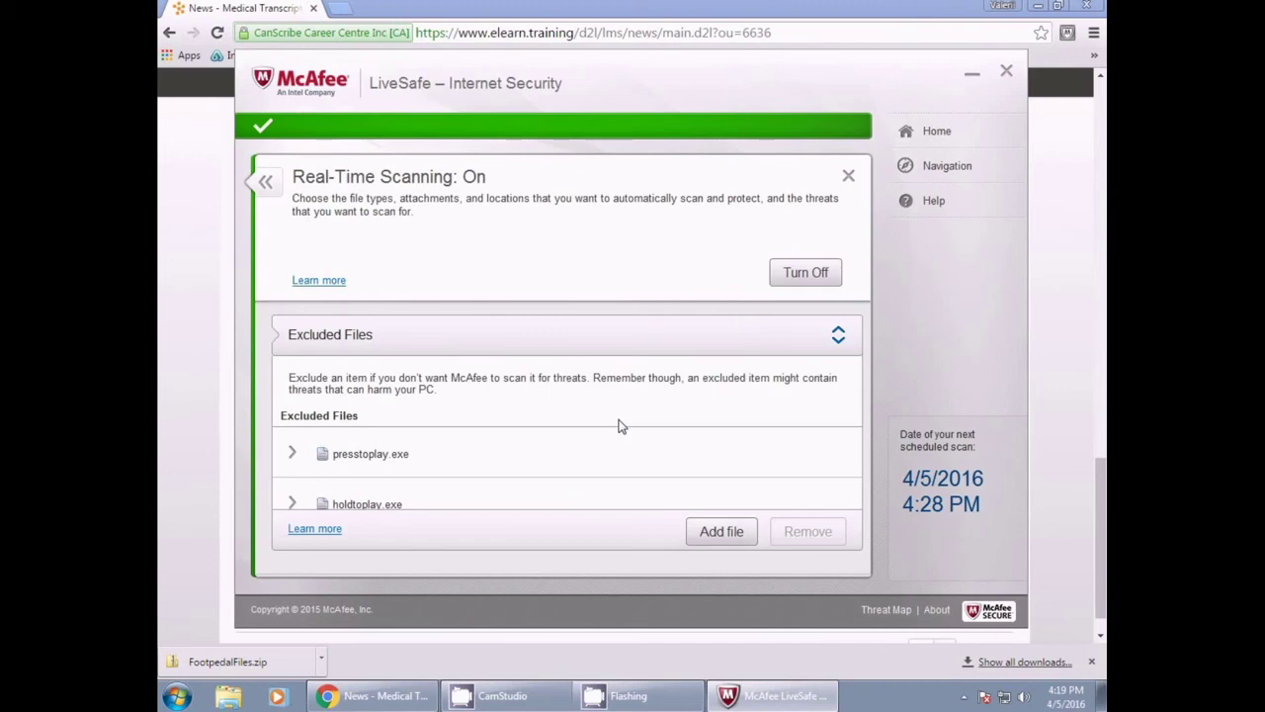
{"action": "left_click", "coordinate": [269, 184]}
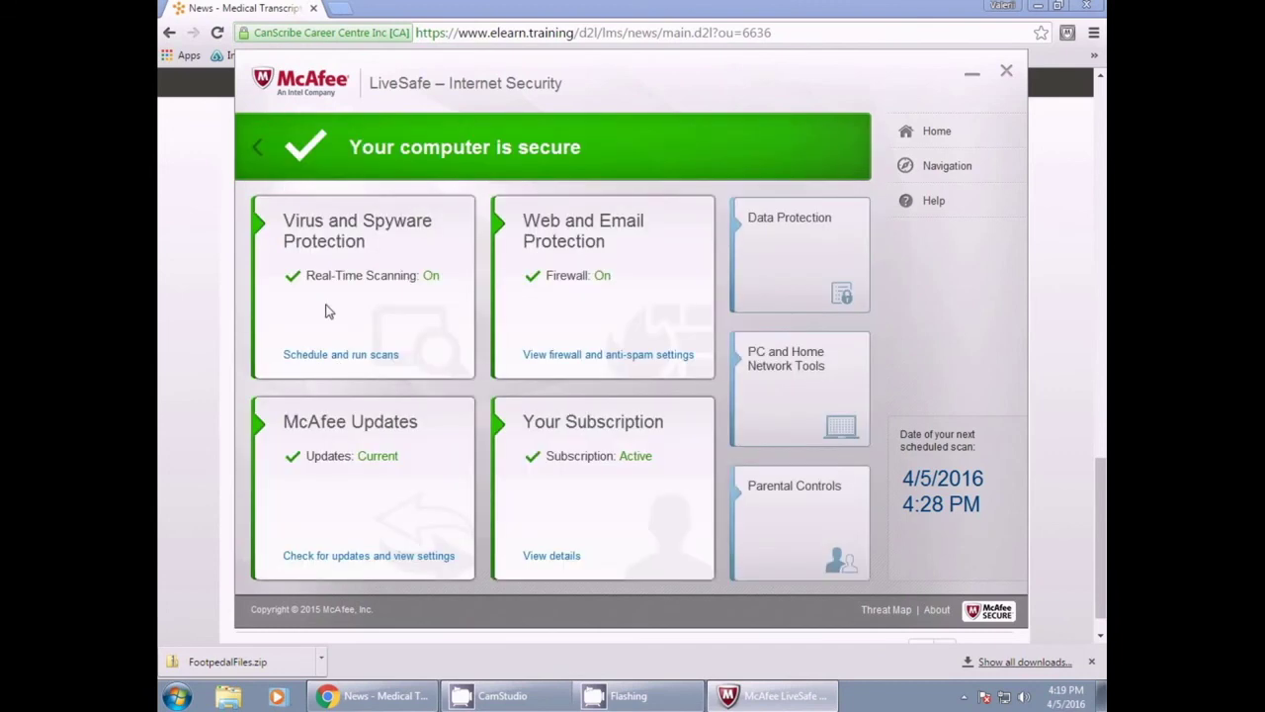
- Add the holdtoplay application from Downloads > FootpedalFiles to the Excluded Files and Folders of Scheduled Scans
{"action": "left_click", "coordinate": [343, 358]}
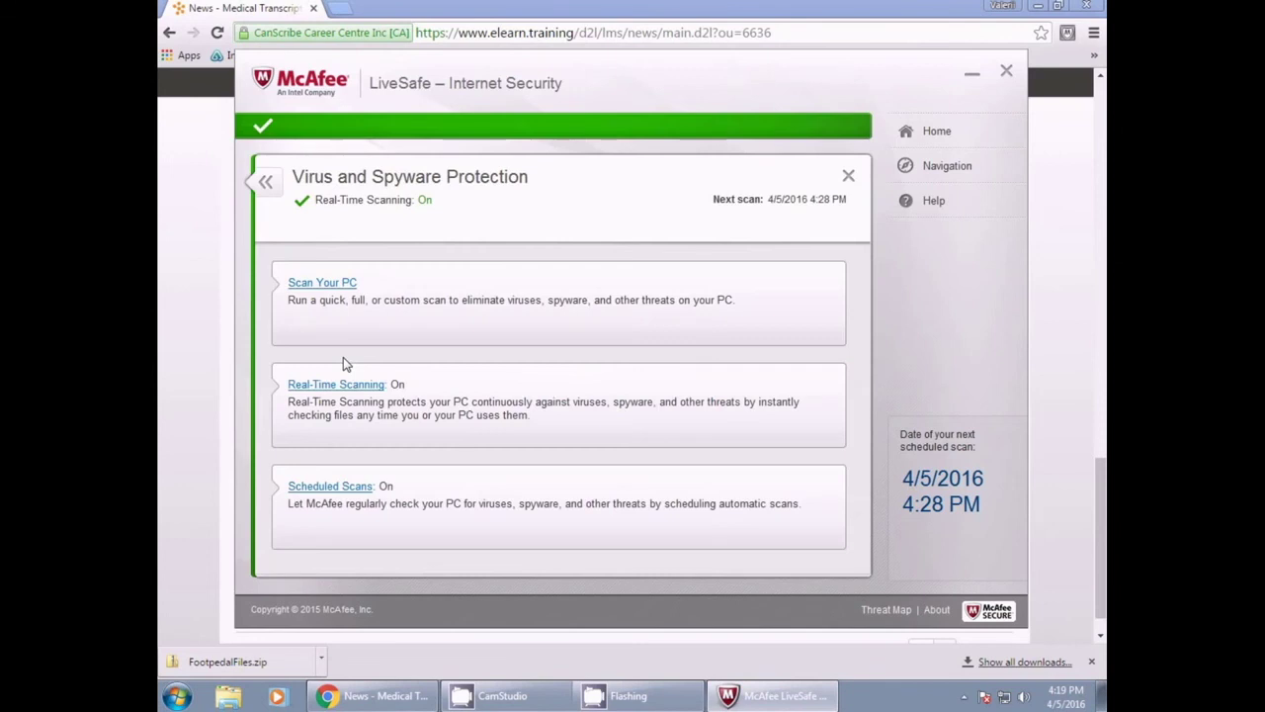
{"action": "left_click", "coordinate": [331, 490]}
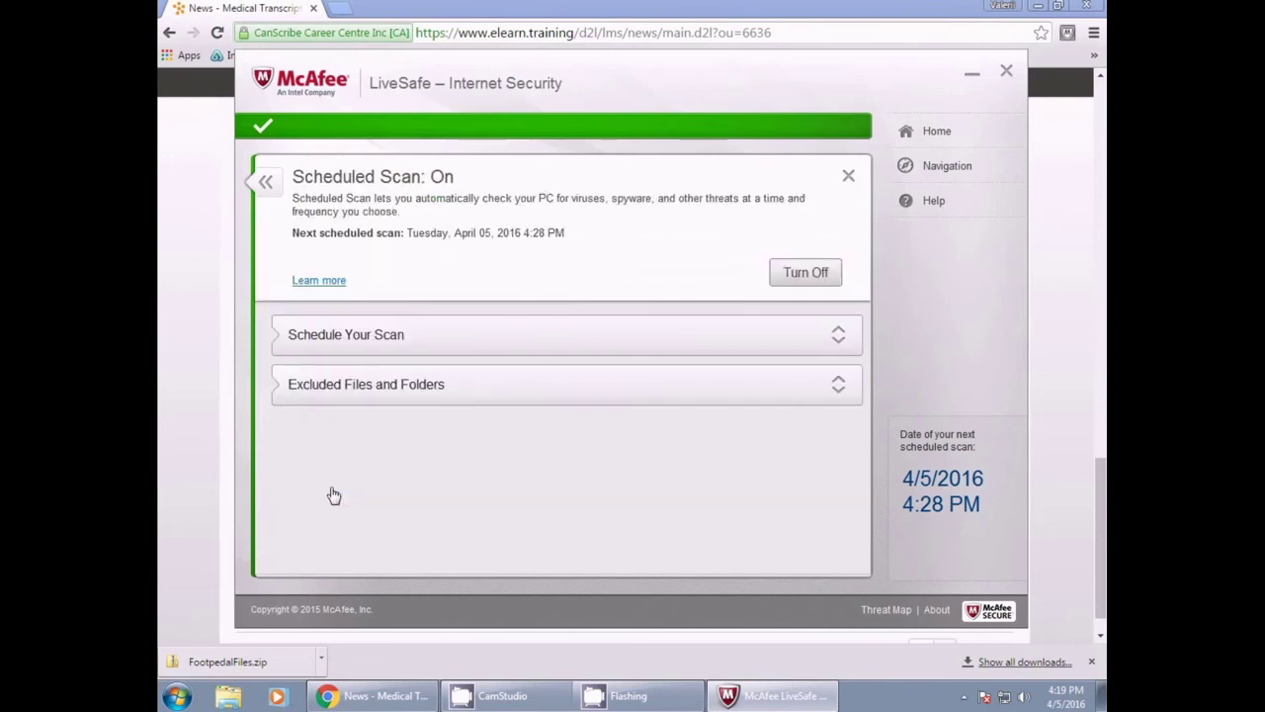
{"action": "left_click", "coordinate": [329, 395]}
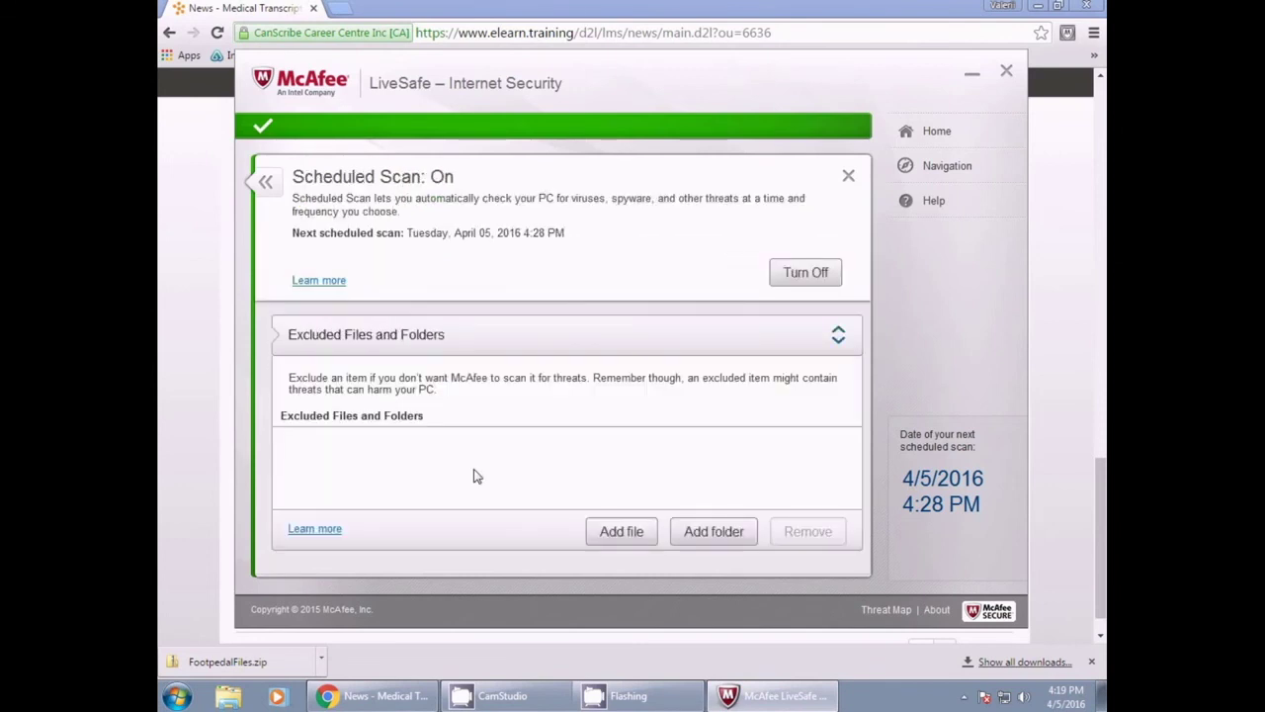
{"action": "left_click", "coordinate": [611, 532]}
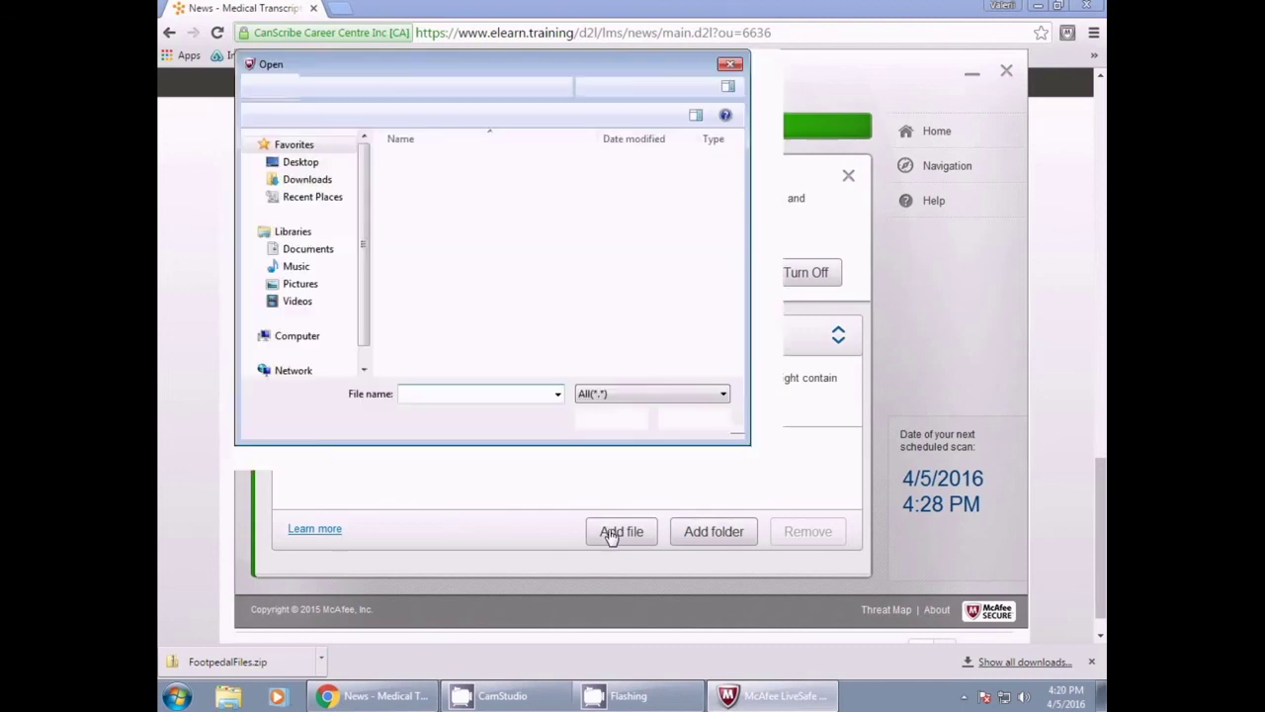
{"action": "left_click", "coordinate": [426, 165]}
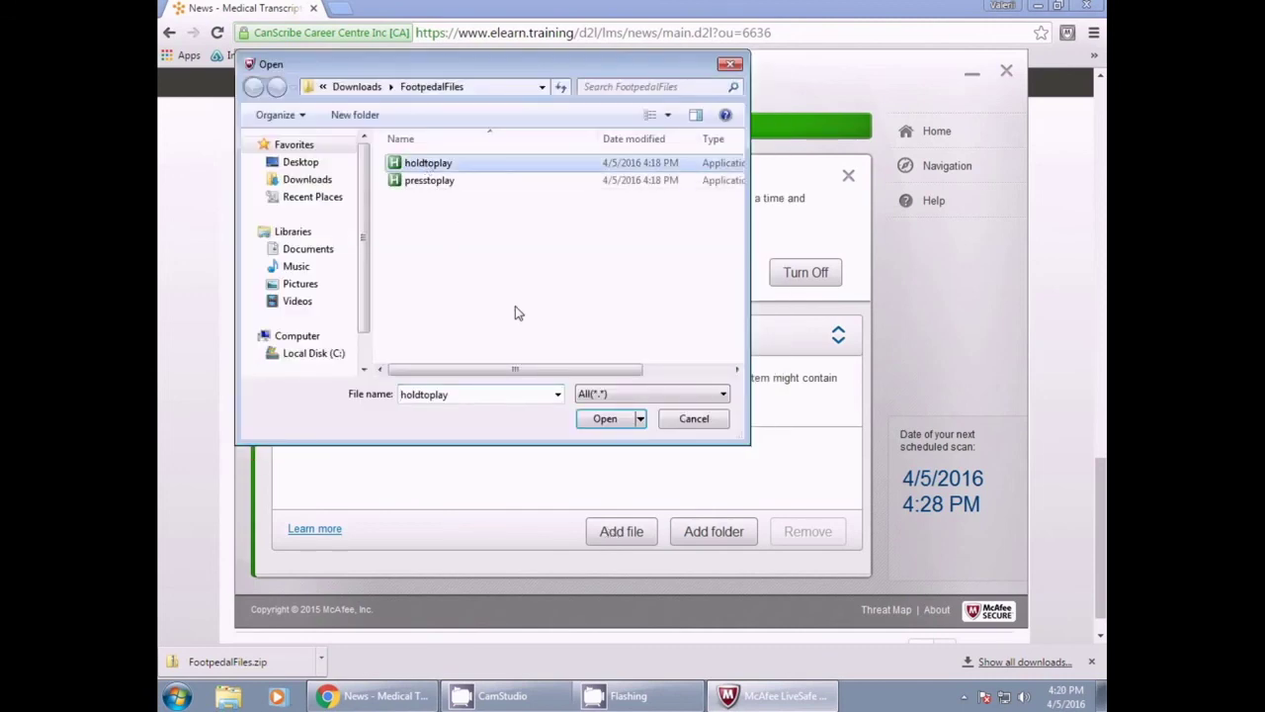
{"action": "left_click", "coordinate": [603, 418]}
- Add the presstoplay application from the FootpedalFiles folder to the scheduled scan's excluded files
{"action": "left_click", "coordinate": [615, 529]}
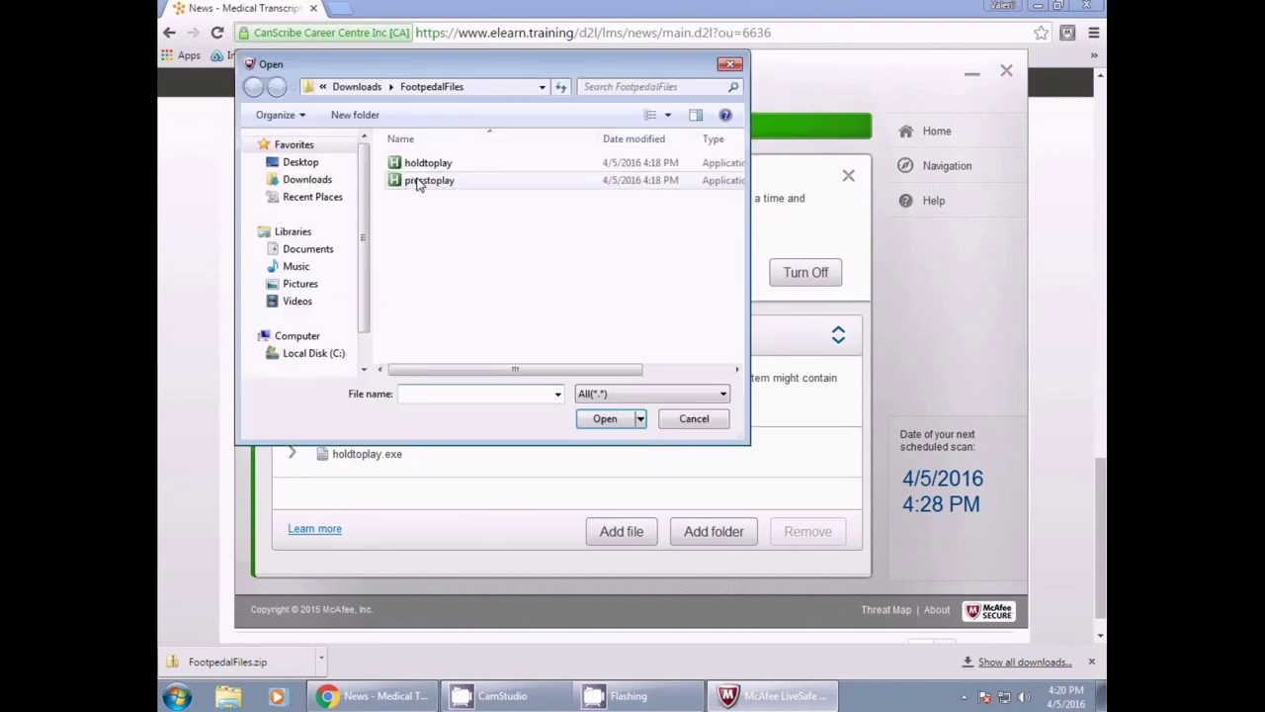
{"action": "left_click", "coordinate": [418, 183]}
{"action": "left_click", "coordinate": [601, 416]}
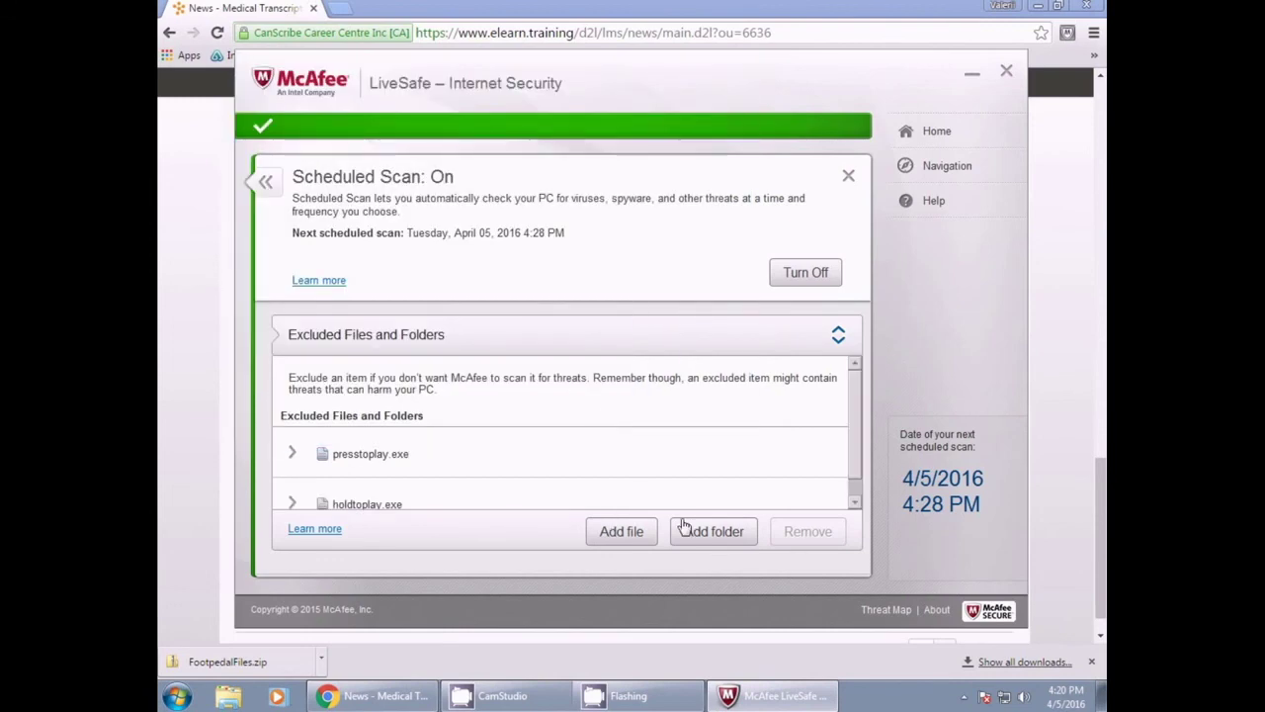